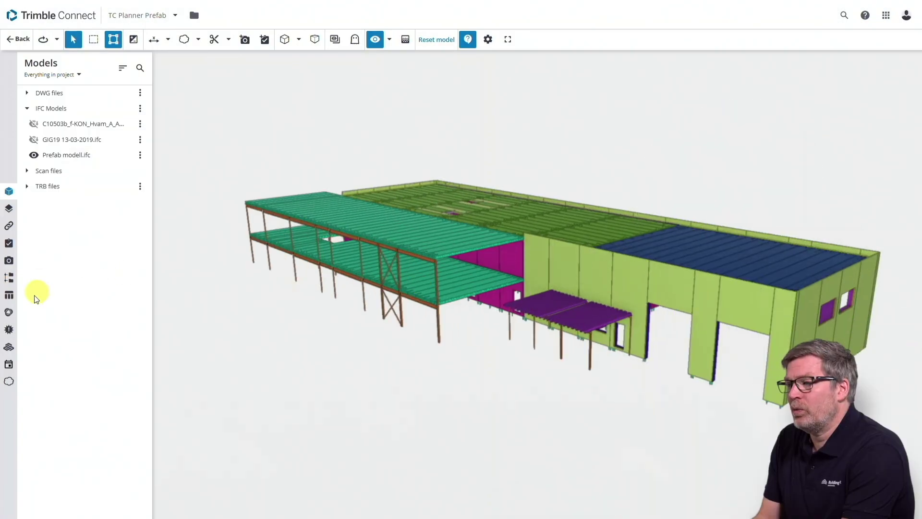
Step: Highlight the Main building, Storage, External building, Shed and Enterance groups of Prefab building in the Organizer to inspect their objects
left_click(9, 278)
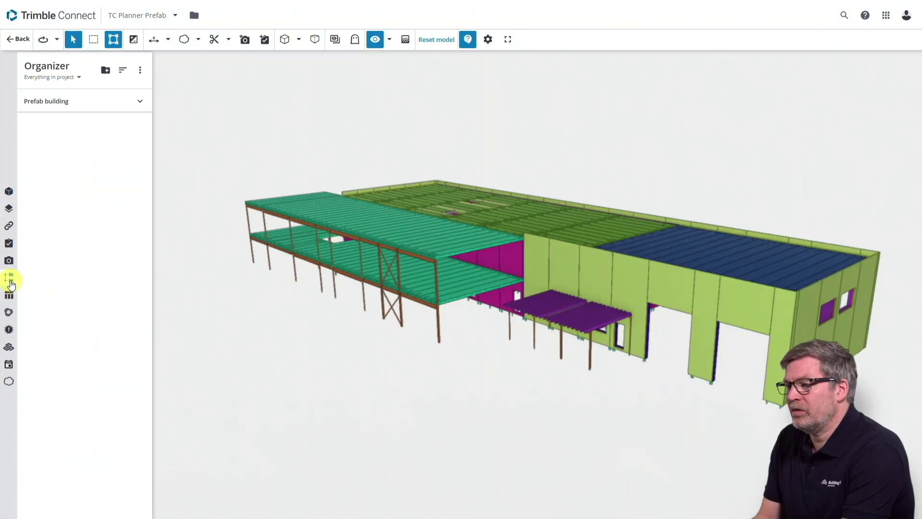
left_click(139, 103)
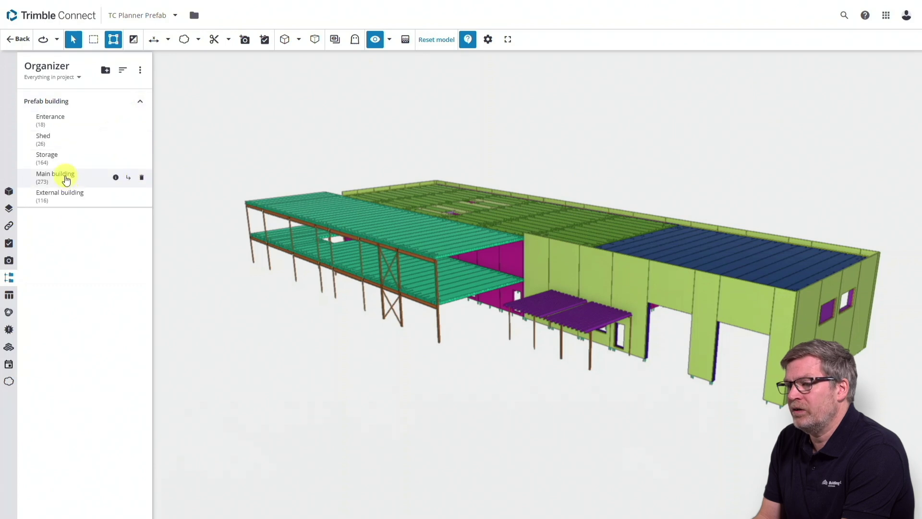
left_click(66, 180)
left_click(67, 165)
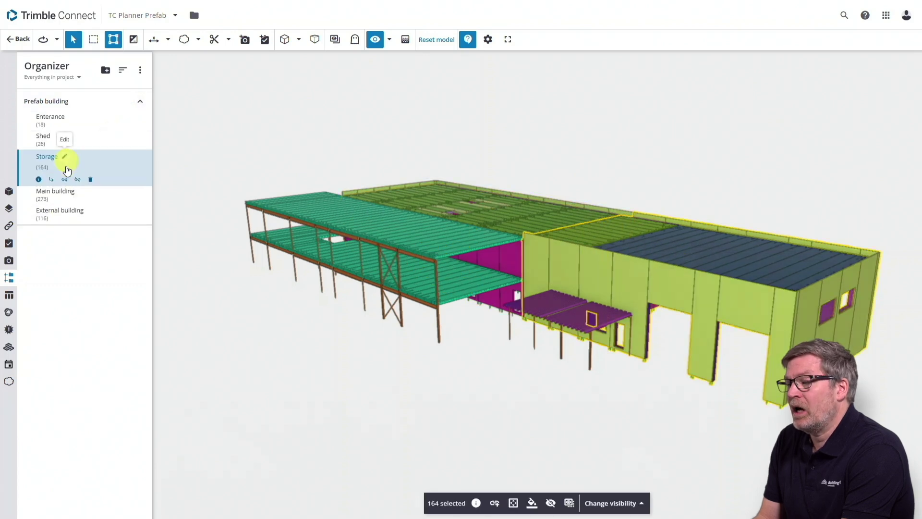
left_click(62, 211)
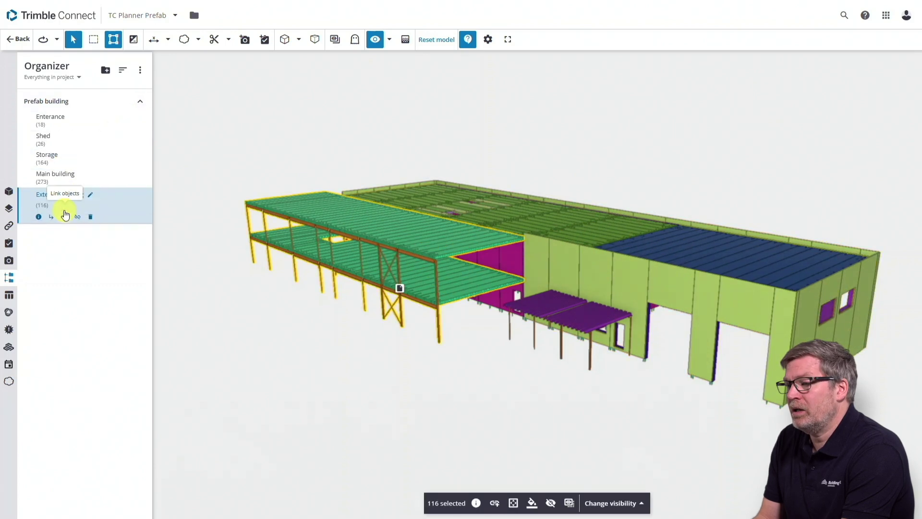
left_click(65, 139)
left_click(65, 123)
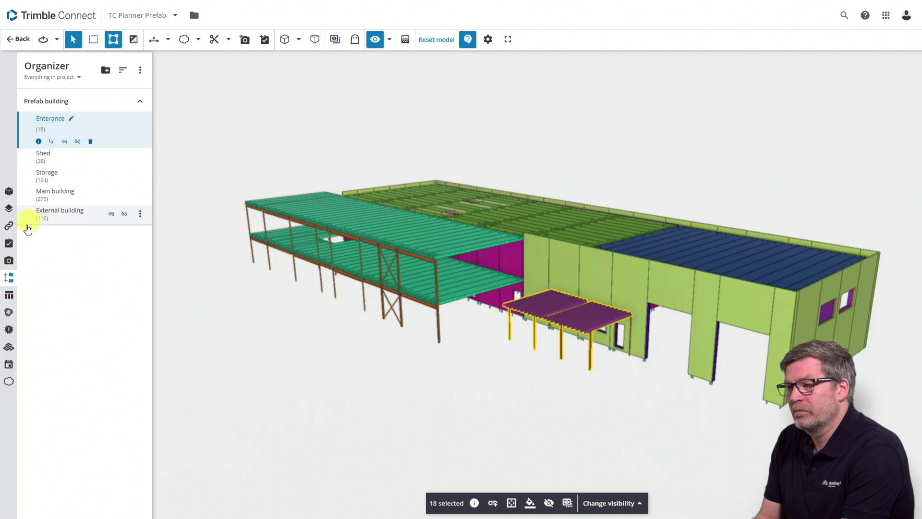
Step: Show the saved view starting with "1. Main and" from the Prefab building group and widen the side panel
left_click(10, 263)
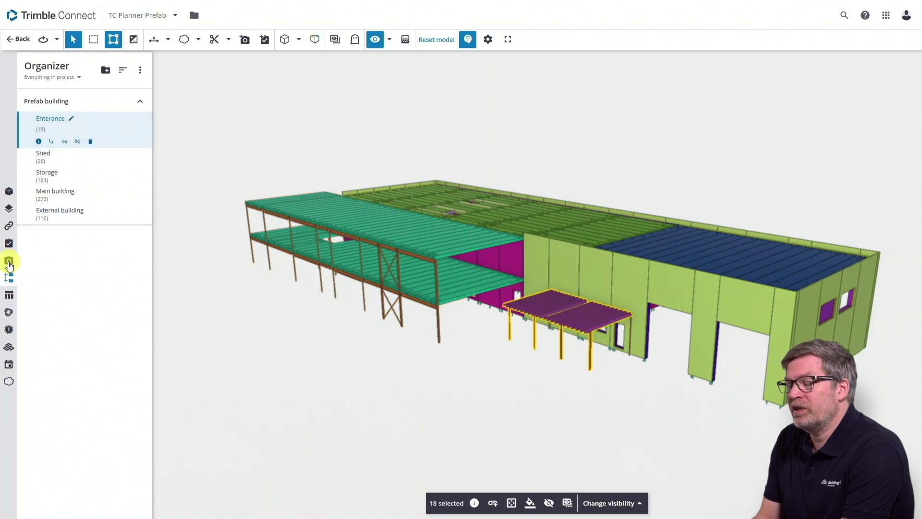
left_click(143, 96)
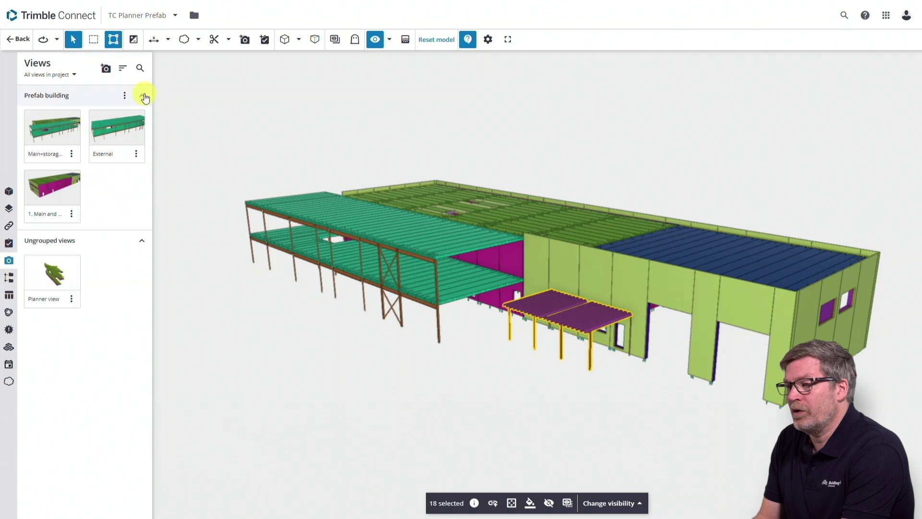
left_click(53, 190)
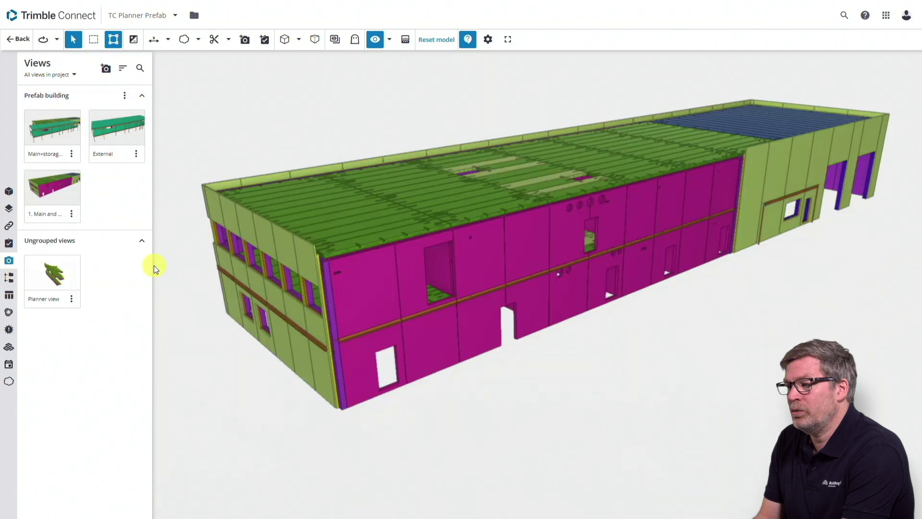
left_click_drag(152, 266, 222, 258)
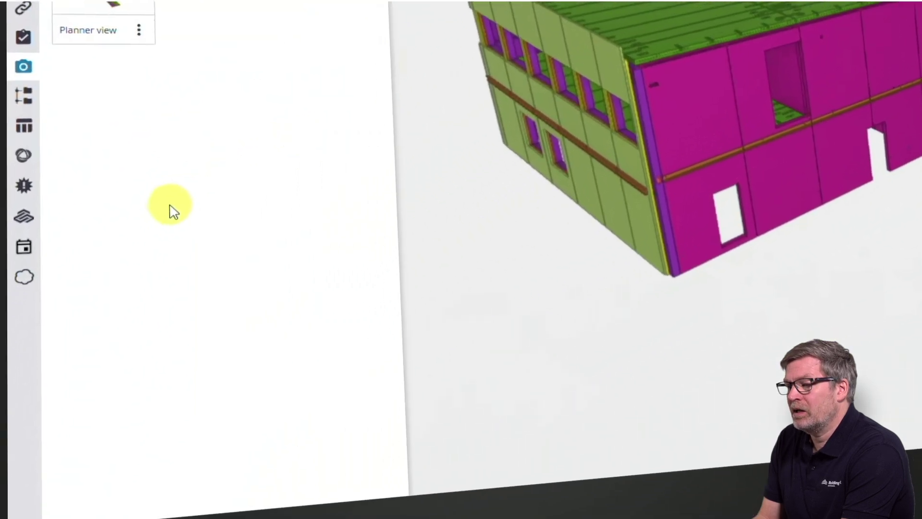
Step: Select Prefab plan in the Planner, rewind its sequence to the start, adjust the playback speed and play it
left_click(4, 337)
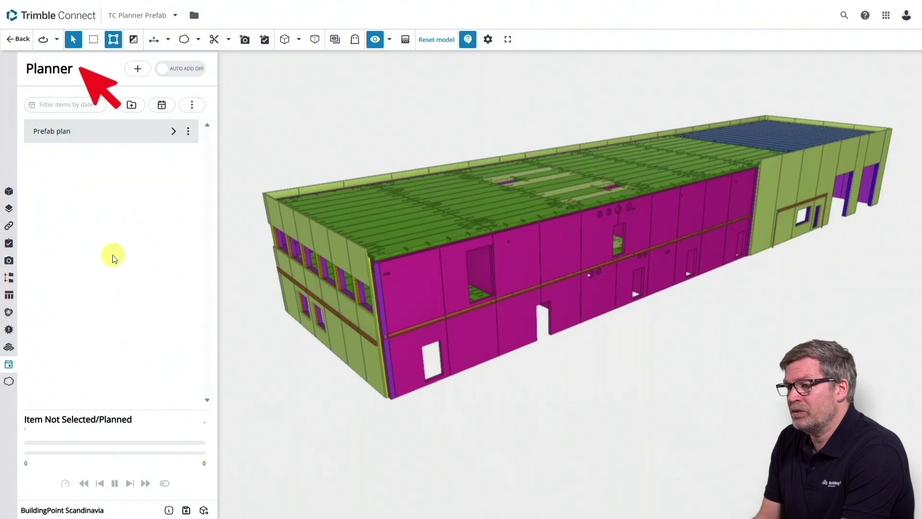
left_click(143, 139)
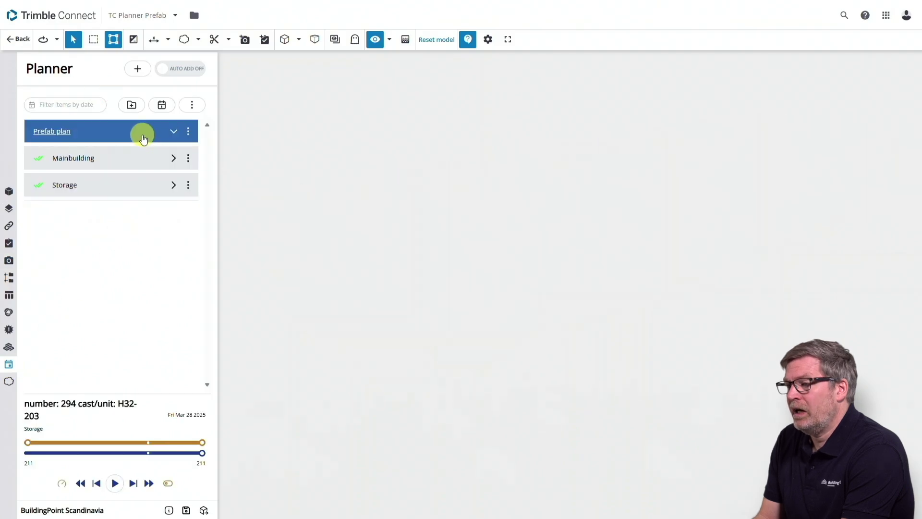
left_click(80, 483)
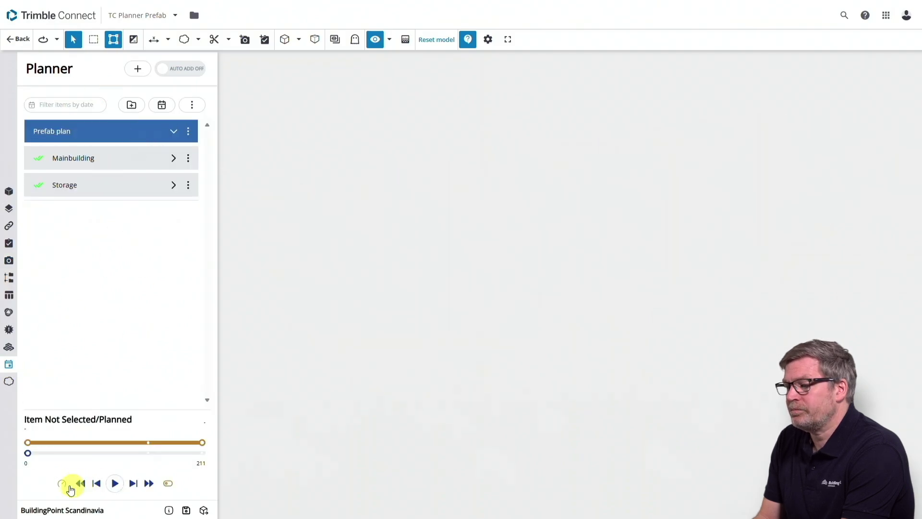
mouse_move(61, 483)
left_click_drag(61, 499, 24, 503)
left_click(116, 484)
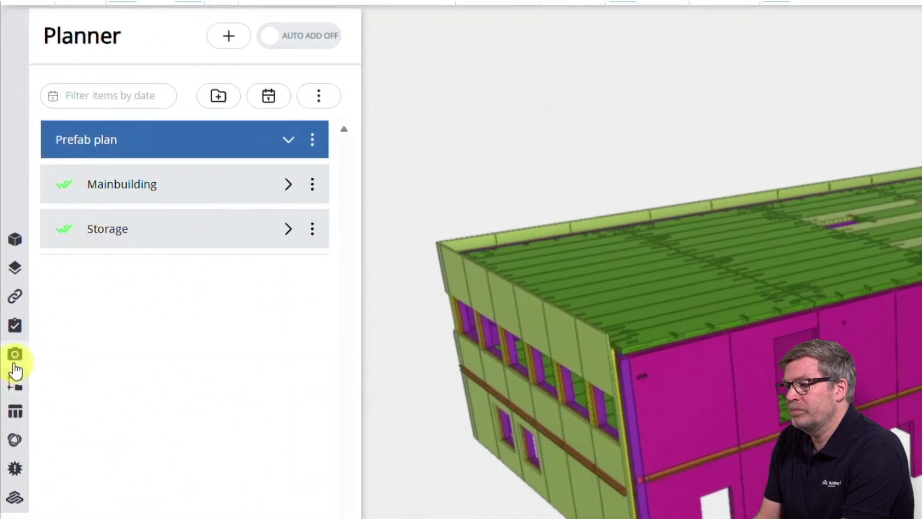
Step: Show the saved External view and create a subplan named "External building" under Prefab plan in the Planner
left_click(8, 260)
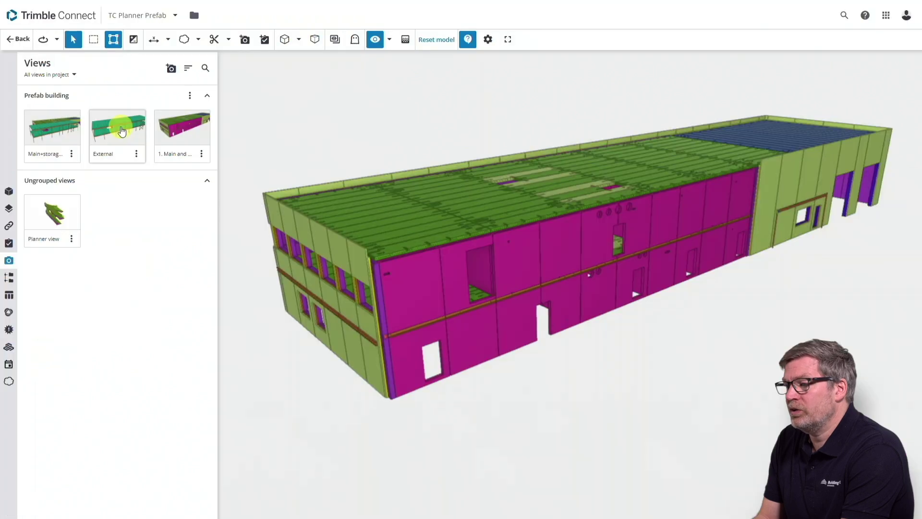
left_click(122, 132)
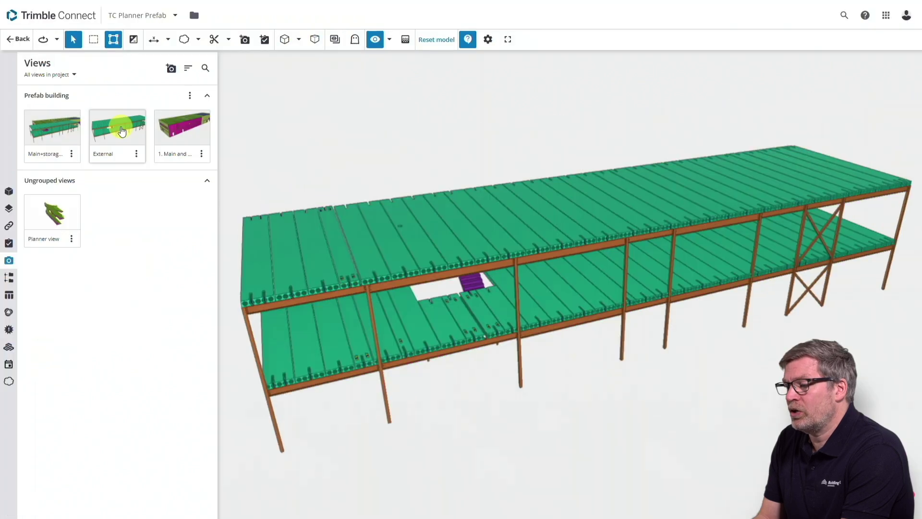
left_click(9, 364)
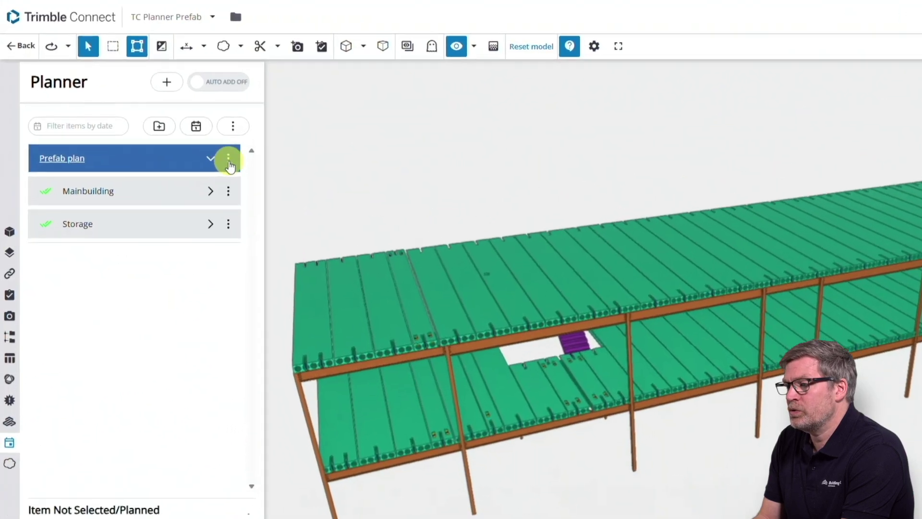
left_click(192, 133)
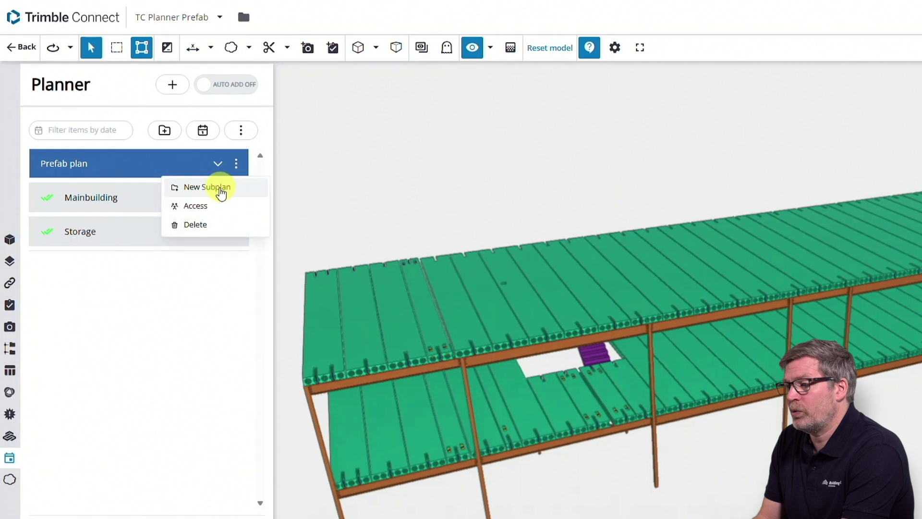
left_click(216, 188)
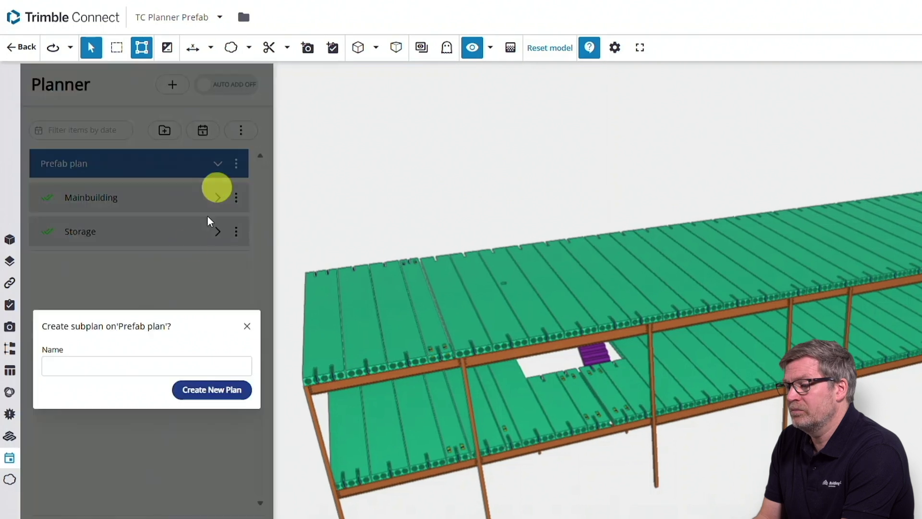
left_click(110, 367)
left_click(111, 429)
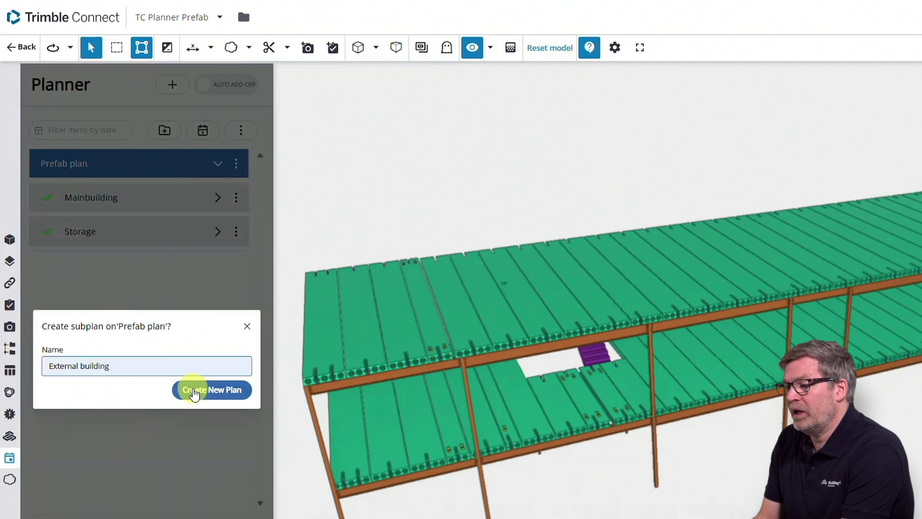
left_click(194, 391)
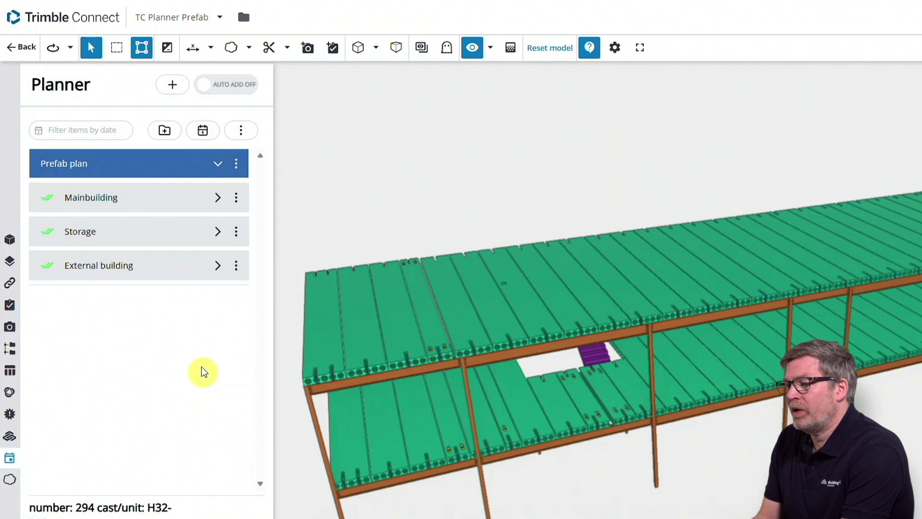
Step: Activate the External building subplan with auto add on and add the first five upper-deck slabs one by one, from number 330 to 326
left_click(170, 263)
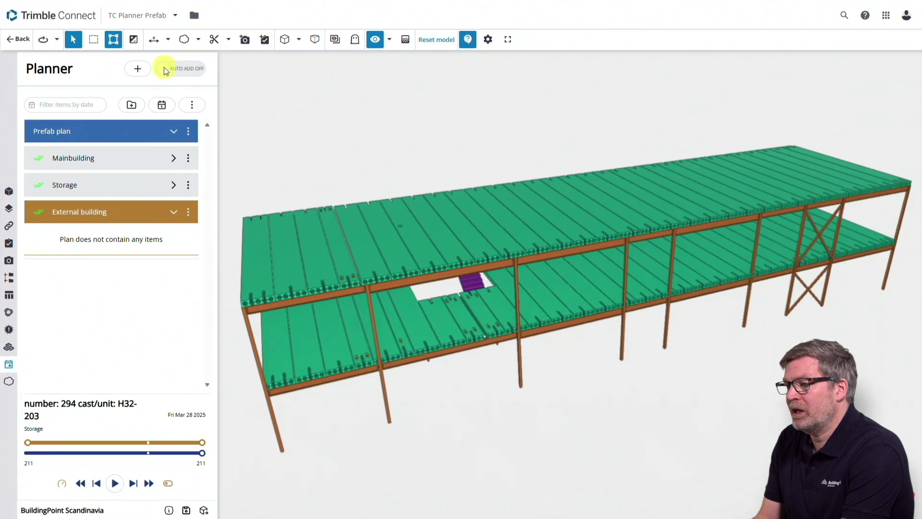
left_click(163, 70)
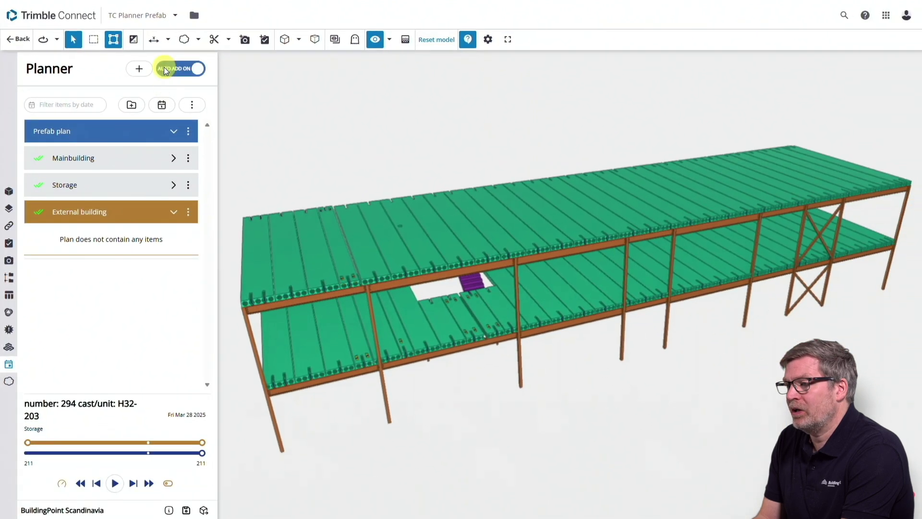
left_click(861, 168)
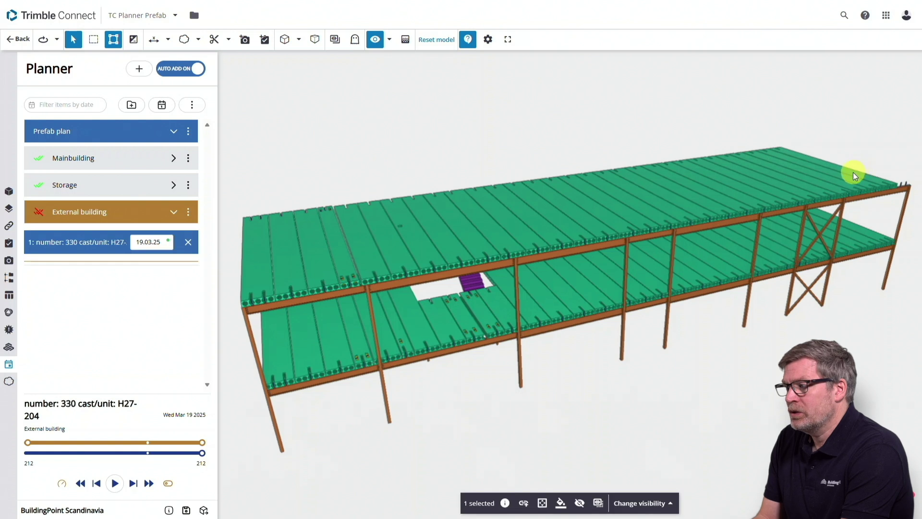
left_click(853, 172)
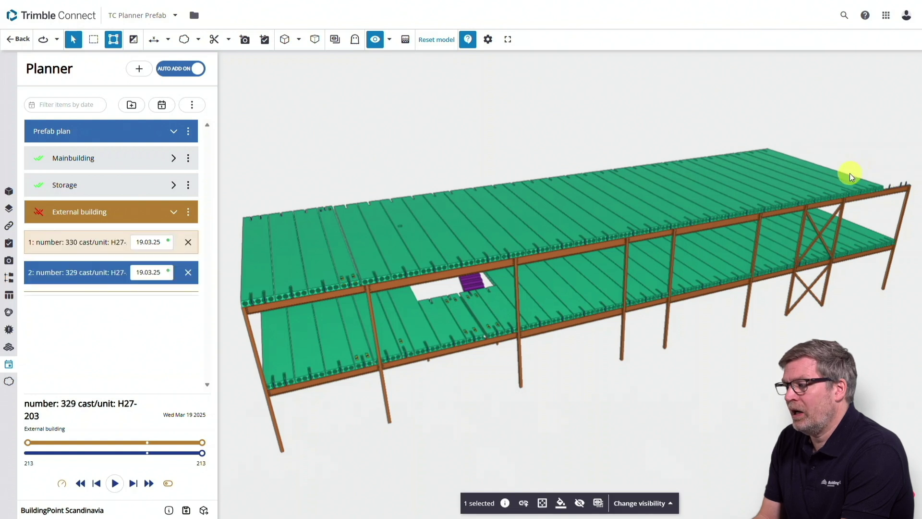
left_click(848, 179)
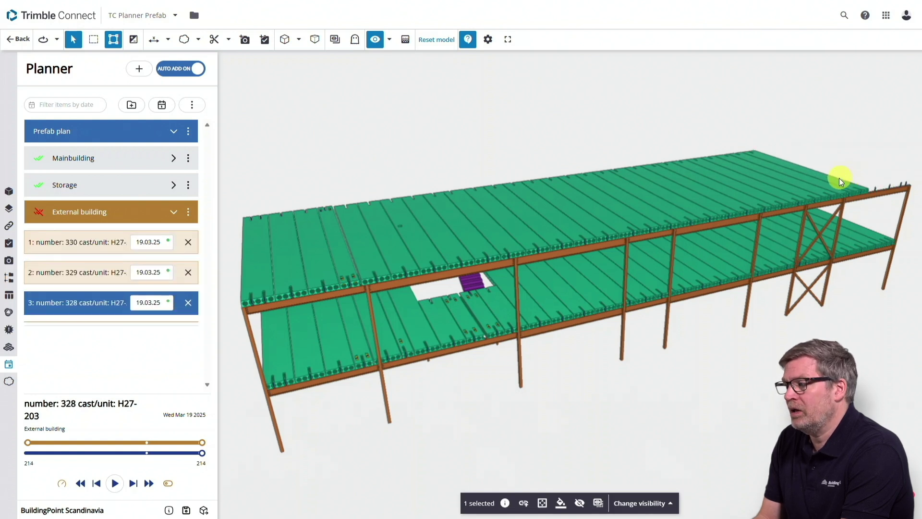
left_click(837, 182)
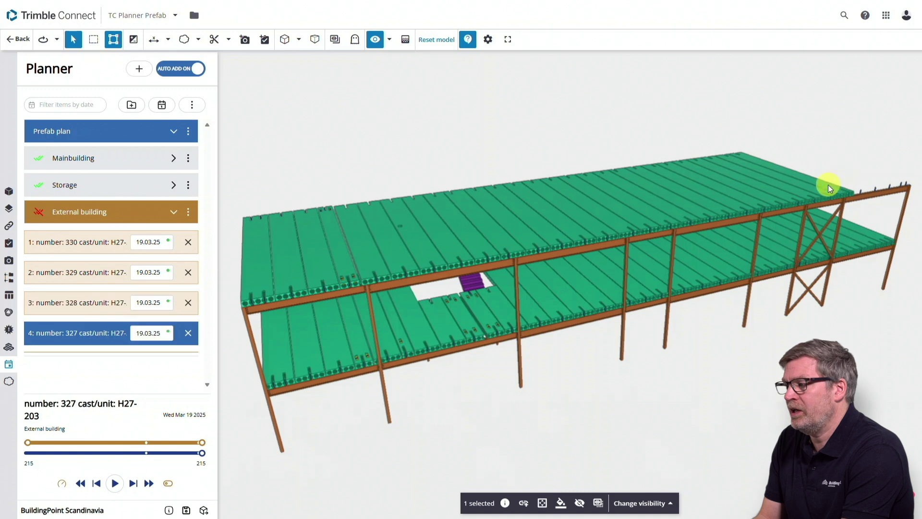
left_click(829, 187)
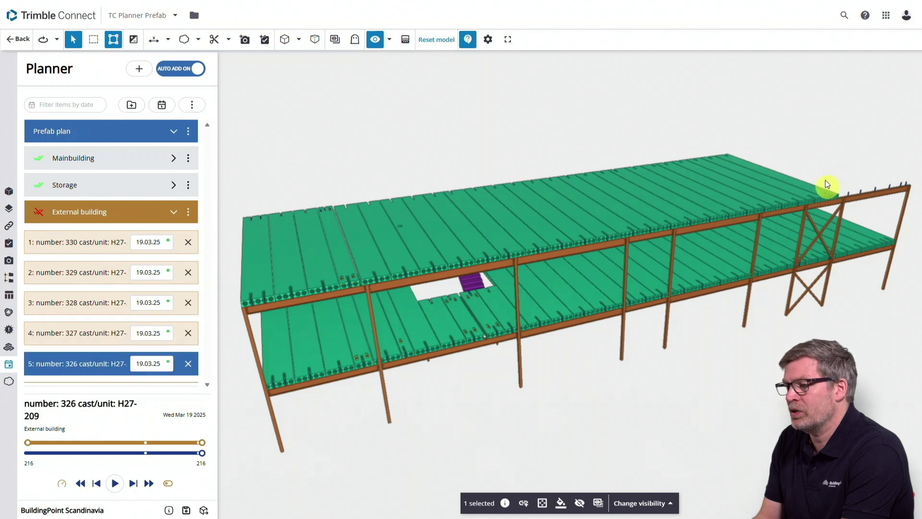
Step: Turn auto add off and add the next five adjacent upper-deck slabs together to External building, dated 19.03.25
left_click(180, 69)
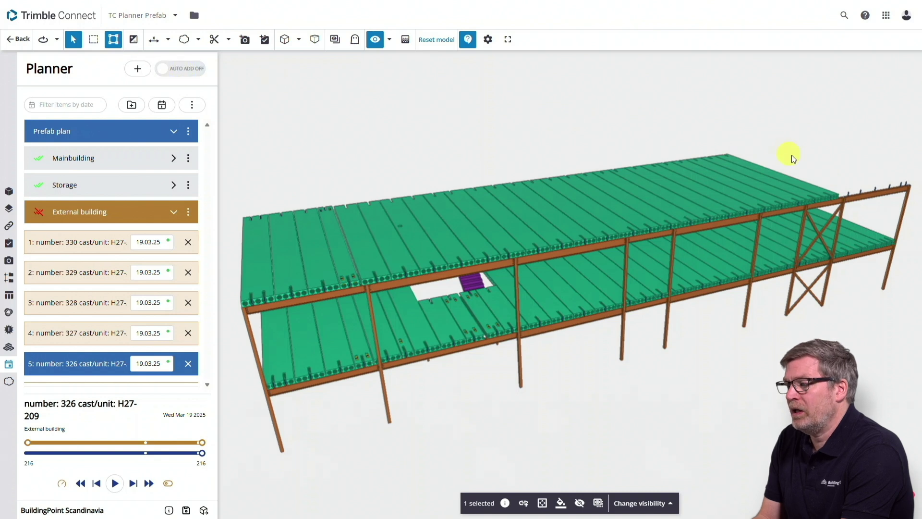
left_click(808, 185)
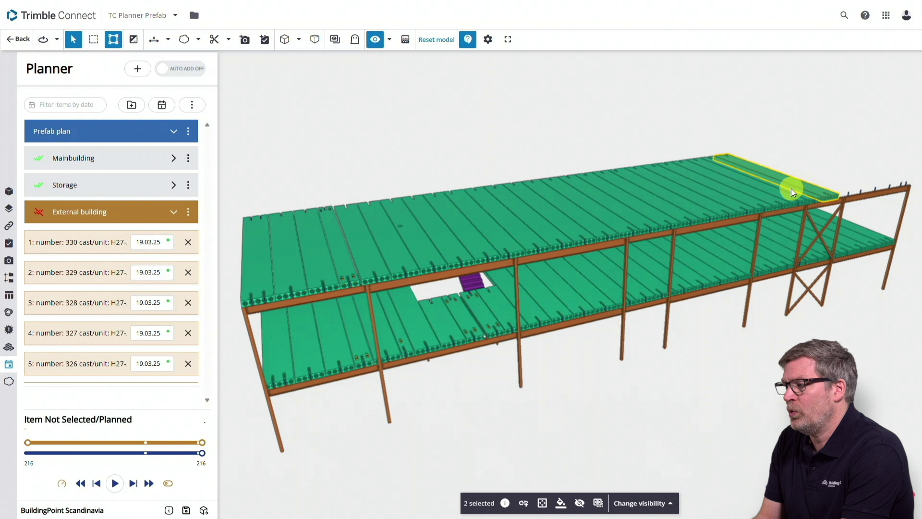
left_click(791, 189, "ctrl")
left_click(771, 196, "ctrl")
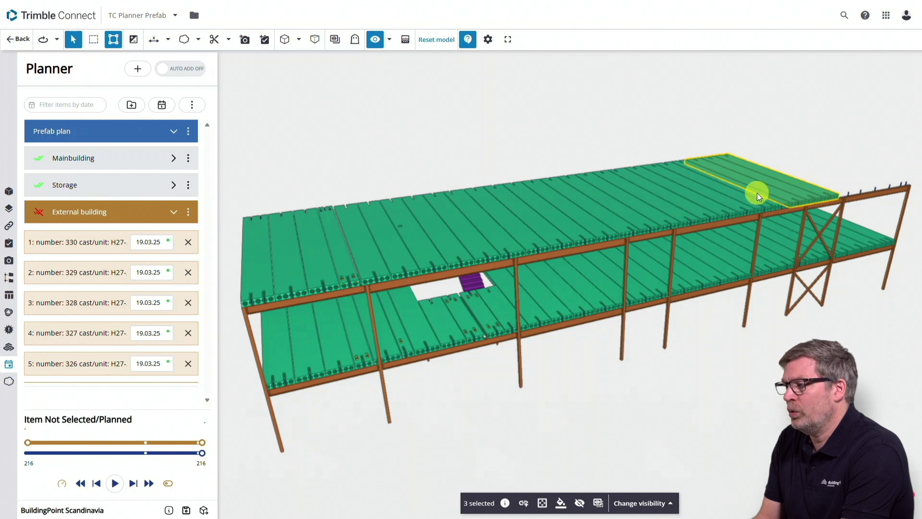
left_click(752, 199, "ctrl")
left_click(745, 197, "ctrl")
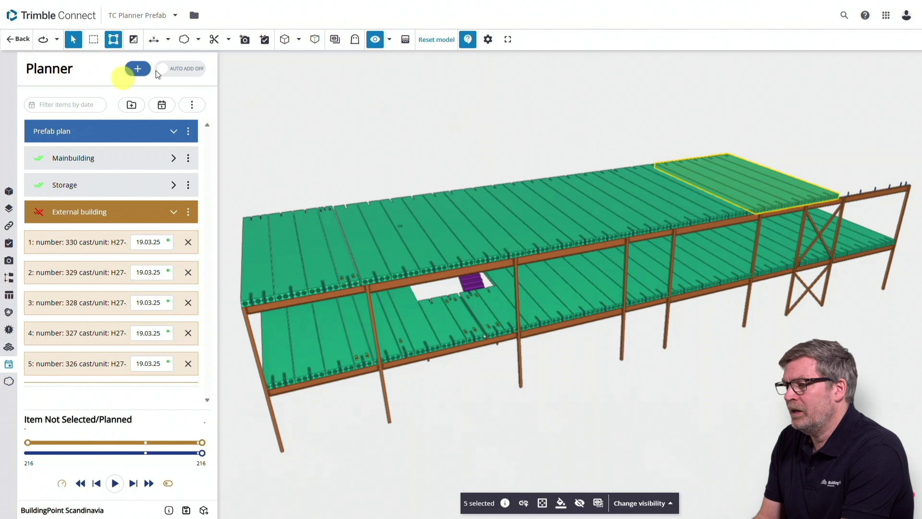
left_click(140, 70)
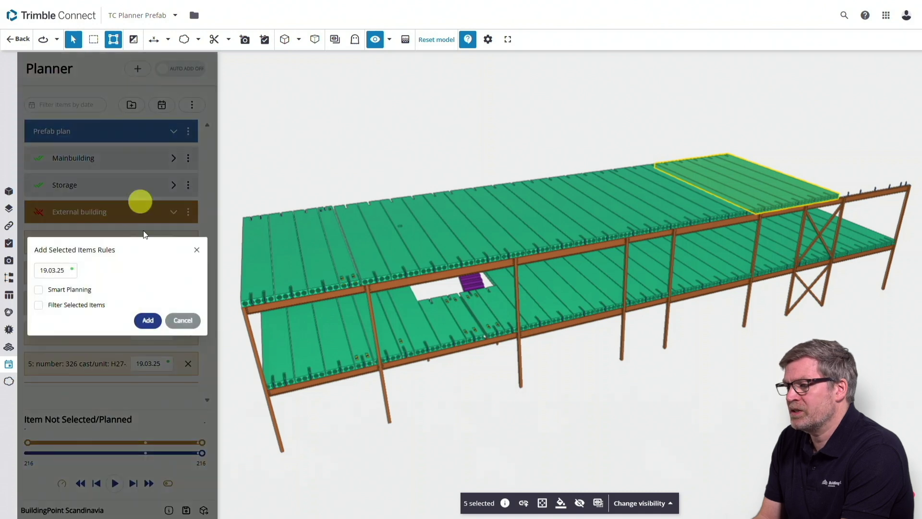
left_click(153, 320)
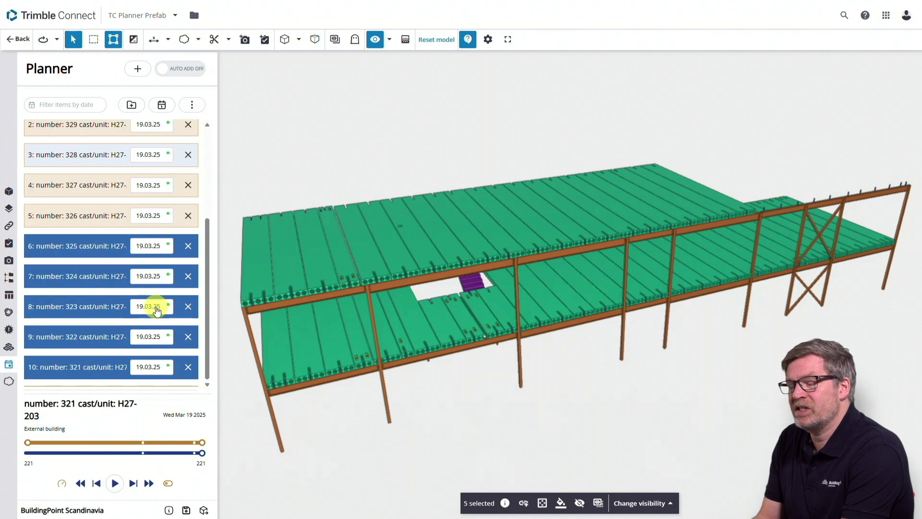
Step: Turn auto add on and add the next four upper-deck slabs to External building in the order 320, 318, 317, 319
left_click(162, 70)
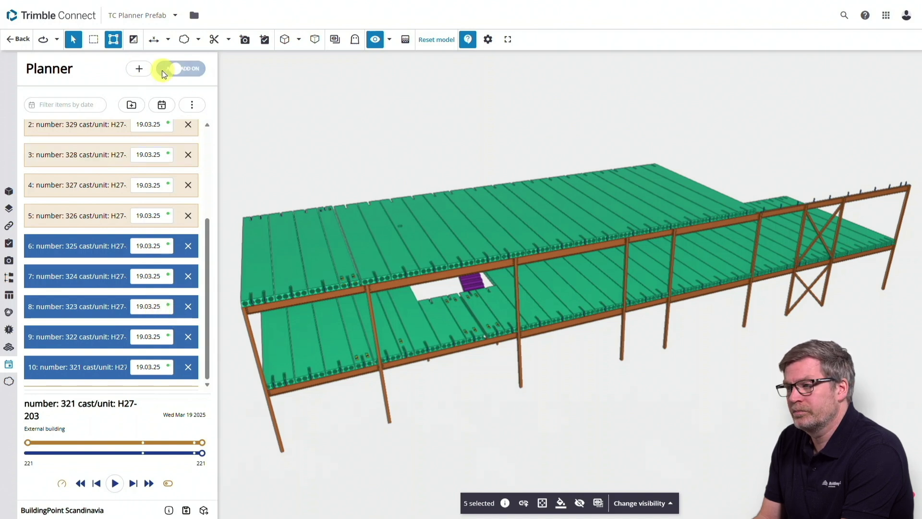
left_click(725, 198)
left_click(699, 211)
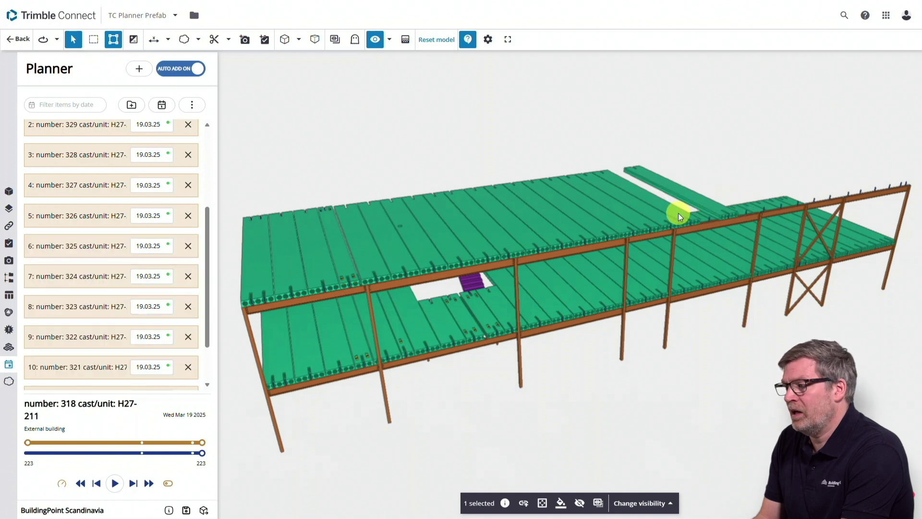
left_click(696, 201)
left_click(699, 200)
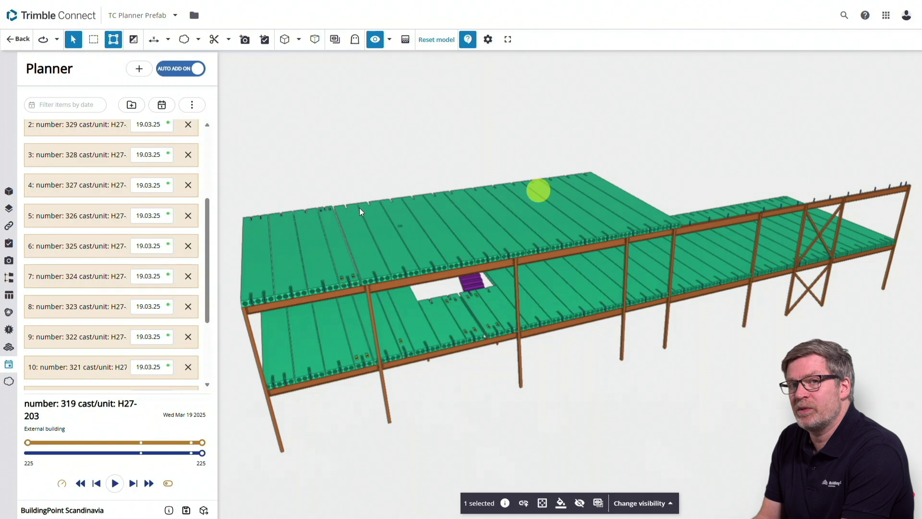
Step: Step the sequence backward and forward through the last four External building slabs to review their erection order
left_click_drag(203, 253, 215, 348)
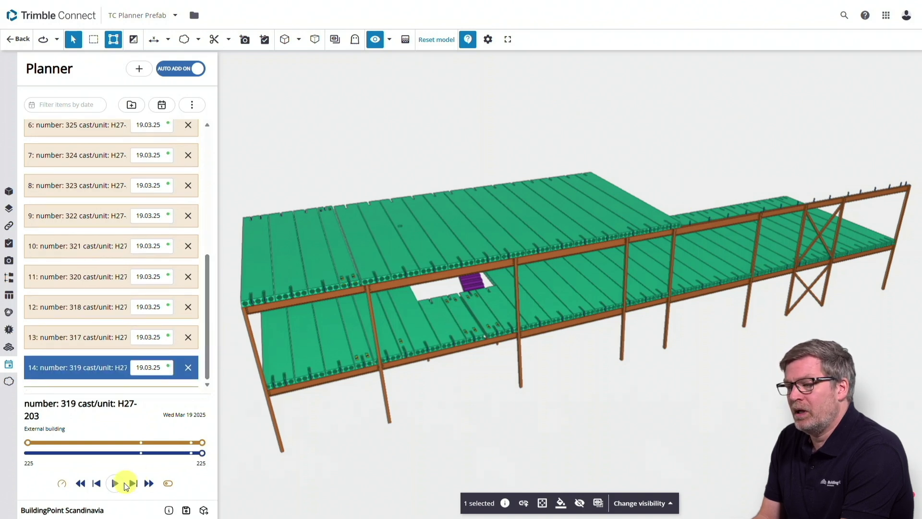
left_click(97, 486)
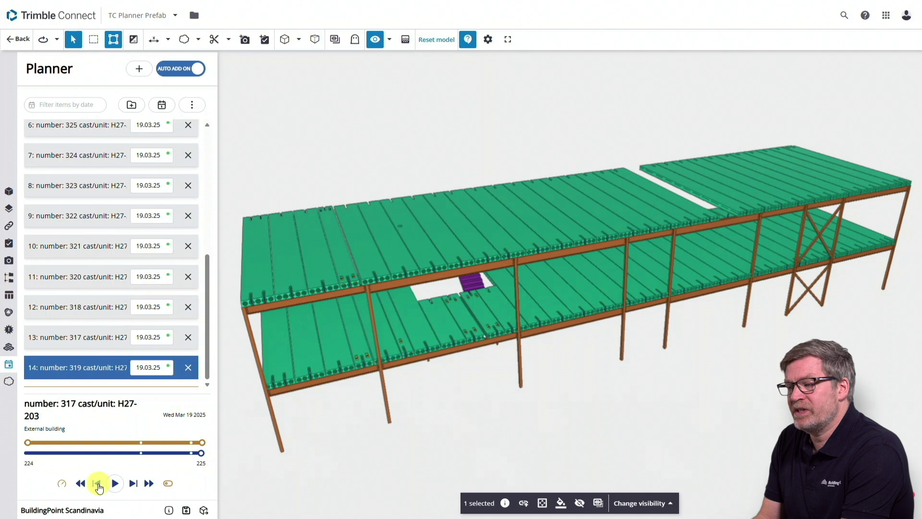
left_click(97, 485)
left_click(97, 485)
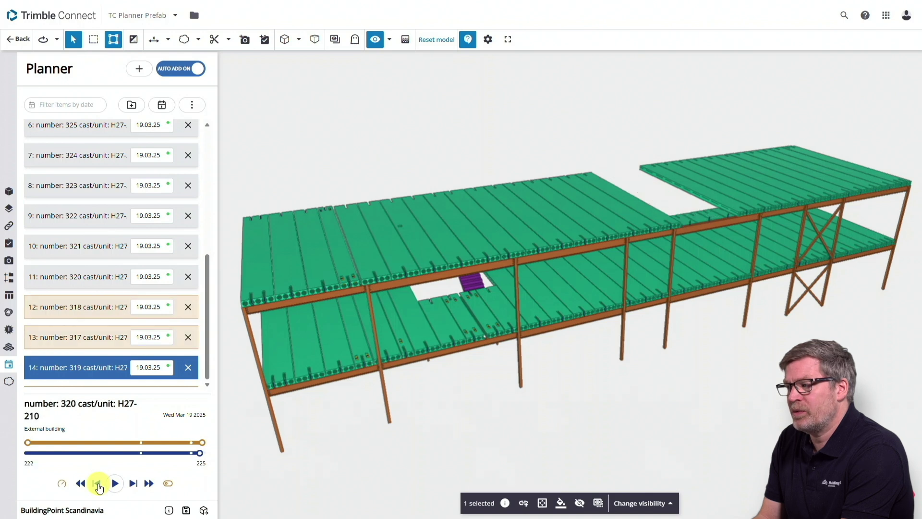
left_click(97, 485)
left_click(133, 484)
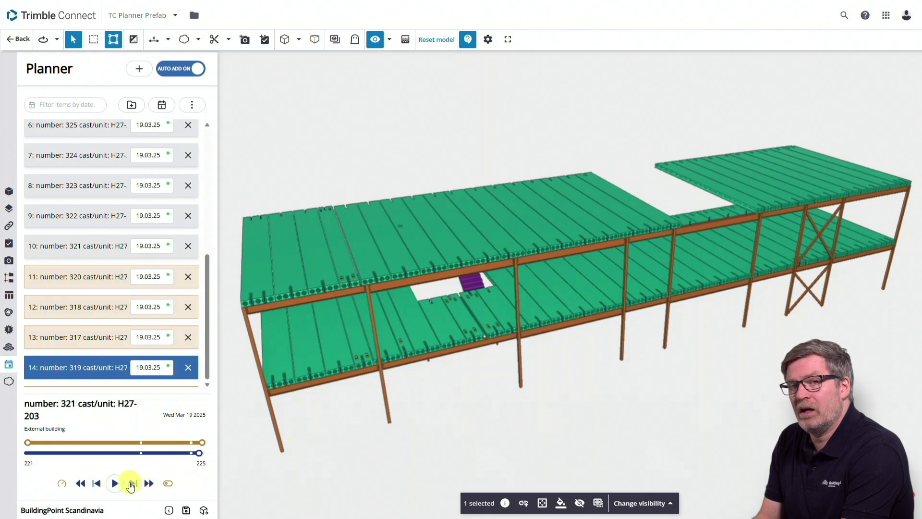
left_click(133, 484)
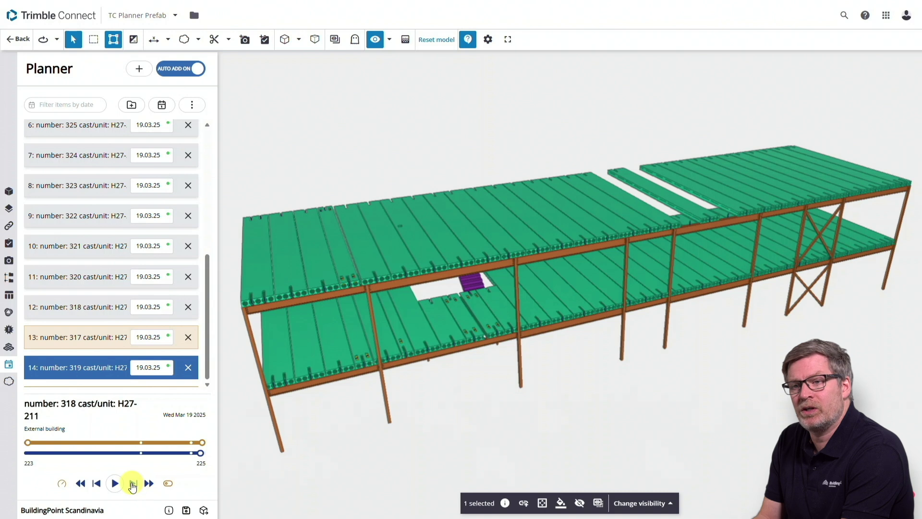
left_click(133, 484)
left_click(133, 484)
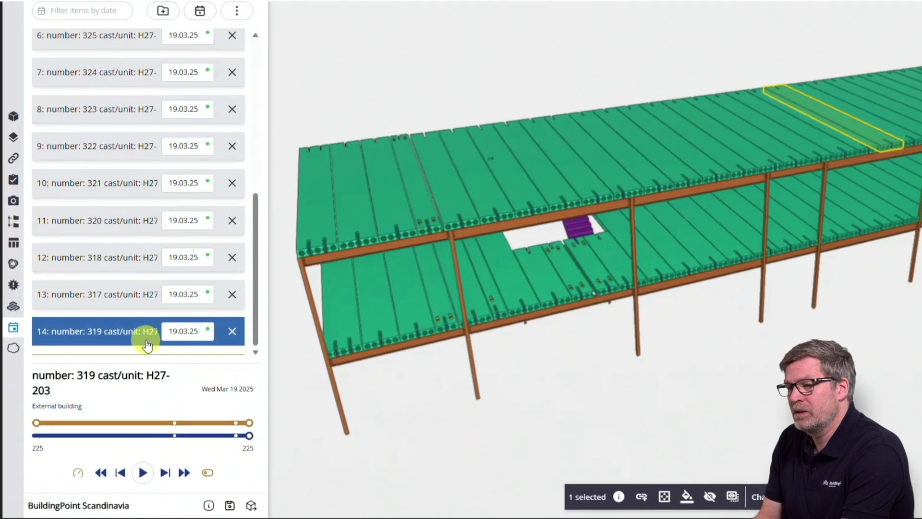
Step: Move slab number 319 directly after 320 in External building, and step the sequence back through the slabs to check the order
left_click_drag(152, 338, 151, 251)
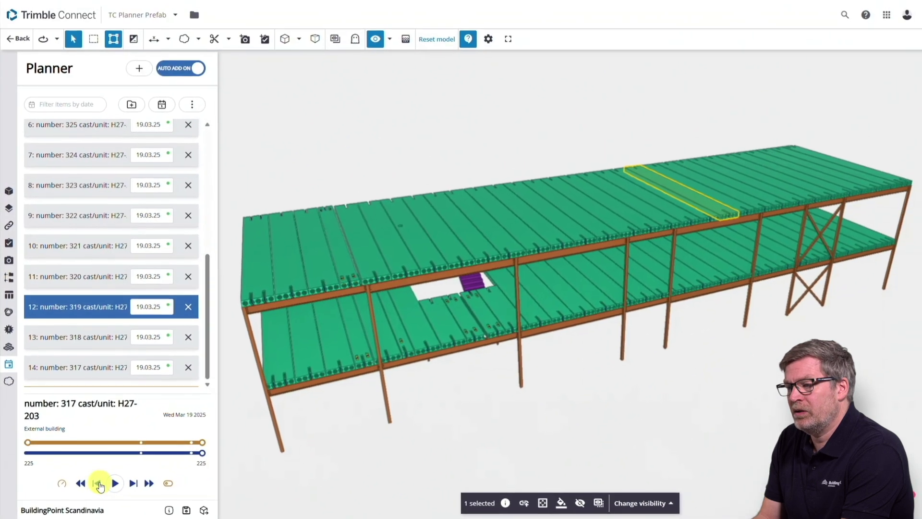
left_click(116, 476)
left_click(116, 476)
left_click(99, 484)
left_click(98, 484)
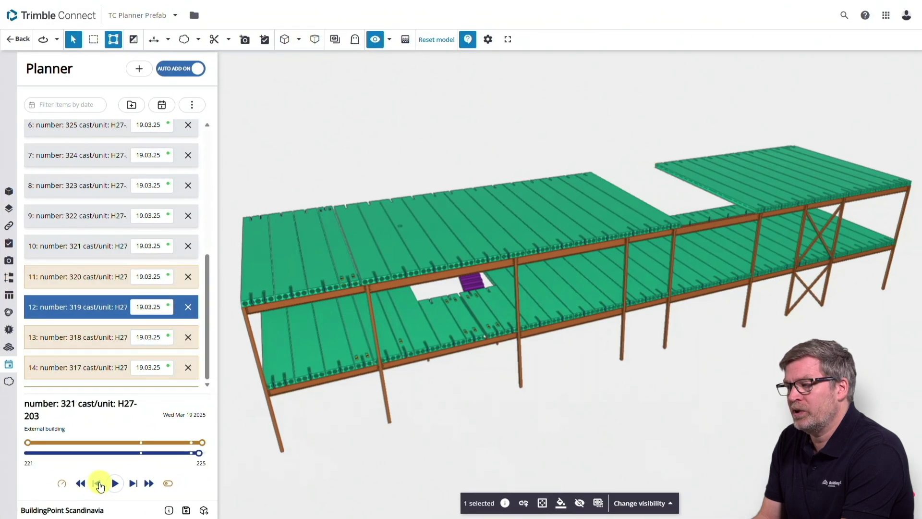
left_click(99, 484)
left_click(99, 484)
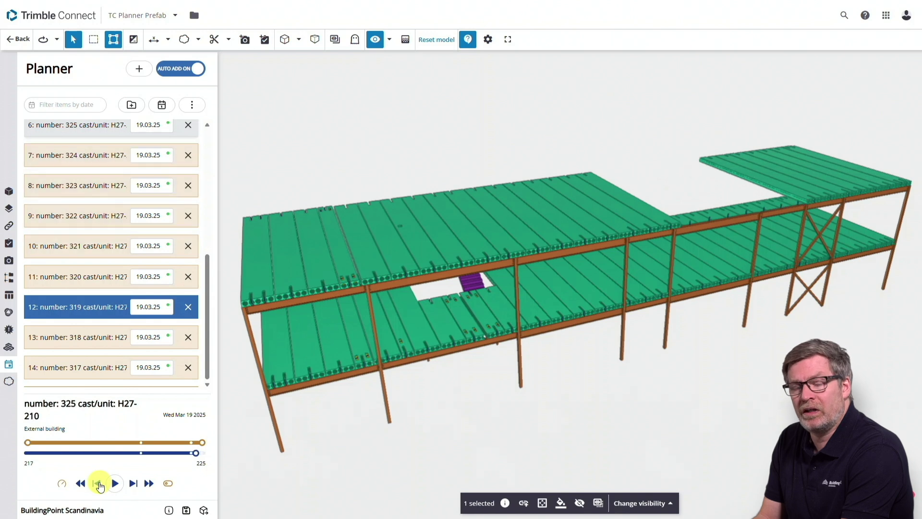
left_click(98, 483)
left_click(99, 483)
left_click(99, 484)
Step: Add the remaining slabs, beams and columns of the model to External building, ending with number 518
left_click(654, 215)
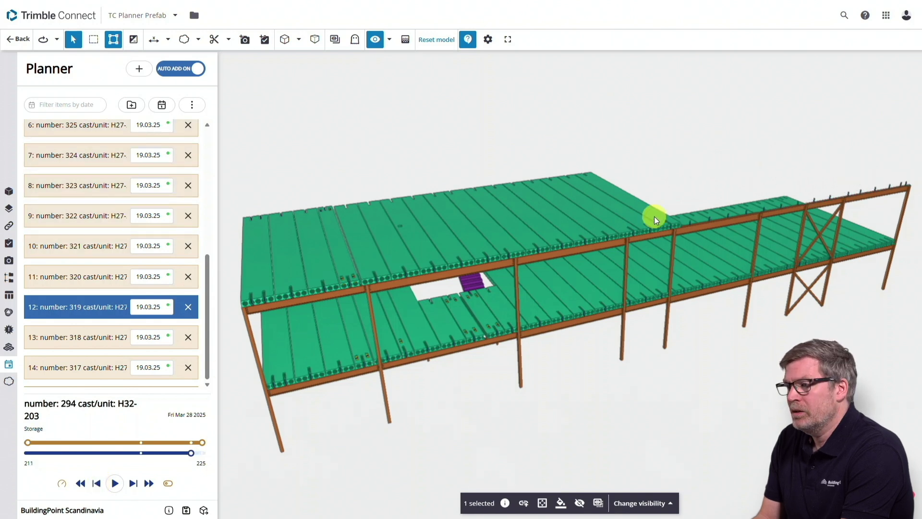
mouse_move(486, 230)
left_mouse_down()
mouse_move(296, 263)
mouse_move(306, 300)
mouse_move(819, 207)
mouse_move(824, 247)
mouse_move(821, 237)
mouse_move(861, 239)
mouse_move(772, 261)
mouse_move(610, 274)
mouse_move(484, 305)
mouse_move(413, 270)
mouse_move(462, 257)
mouse_move(435, 323)
mouse_move(378, 322)
mouse_move(256, 276)
mouse_move(377, 368)
mouse_move(894, 248)
mouse_move(811, 289)
mouse_move(424, 338)
left_mouse_up()
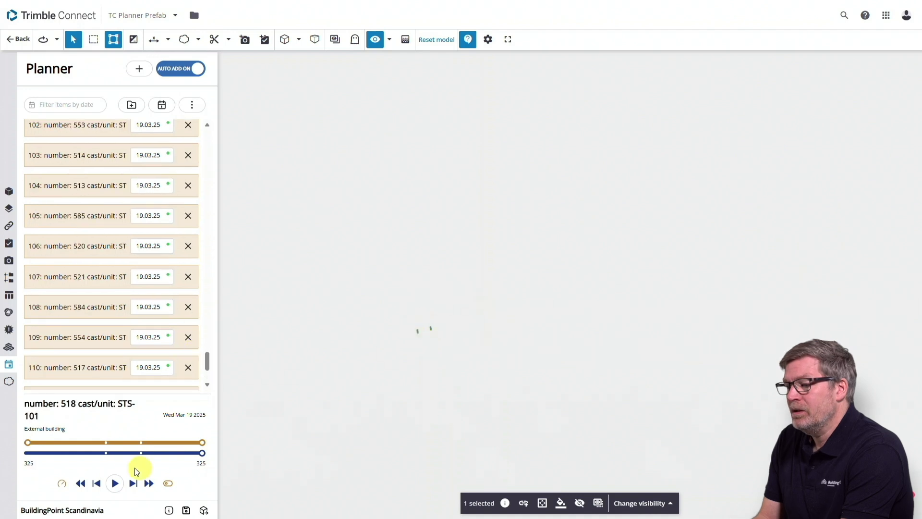
Step: Rewind the sequence to item 212, adjust the playback speed and play the External building sequence to the end
left_click_drag(200, 457, 143, 458)
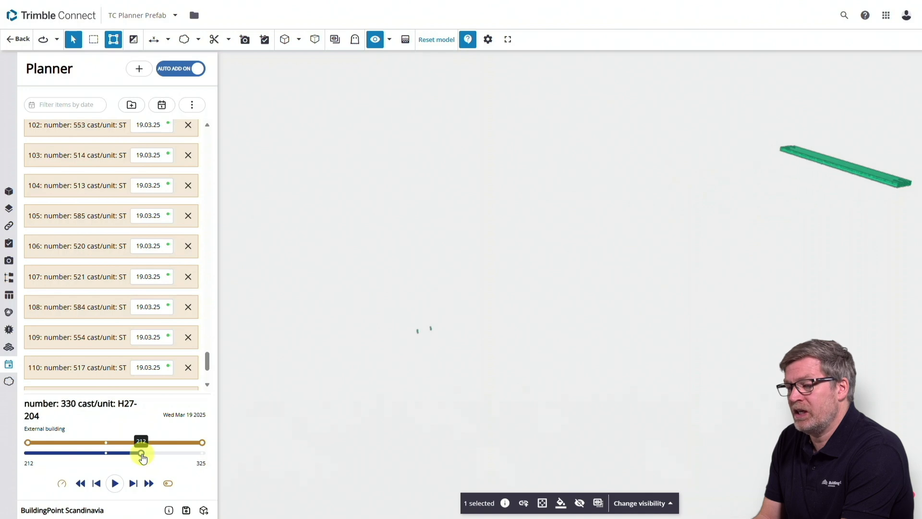
left_click(62, 483)
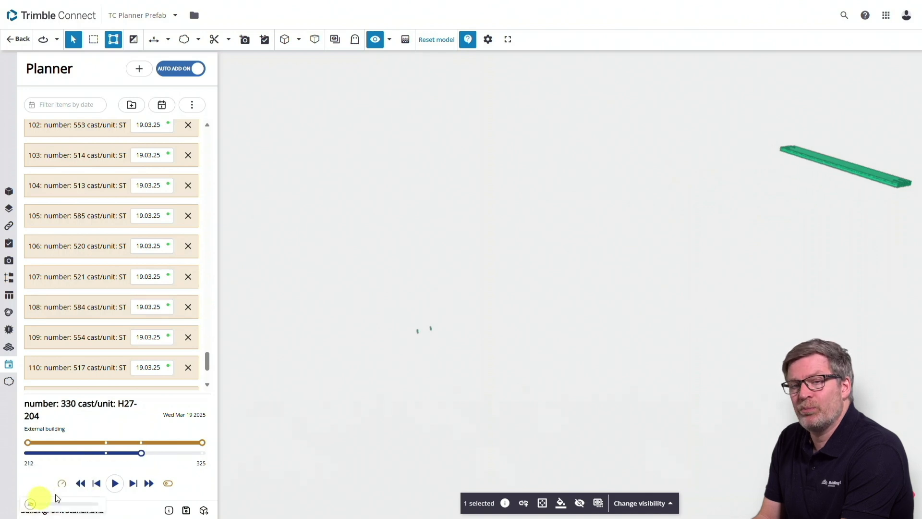
left_click(116, 484)
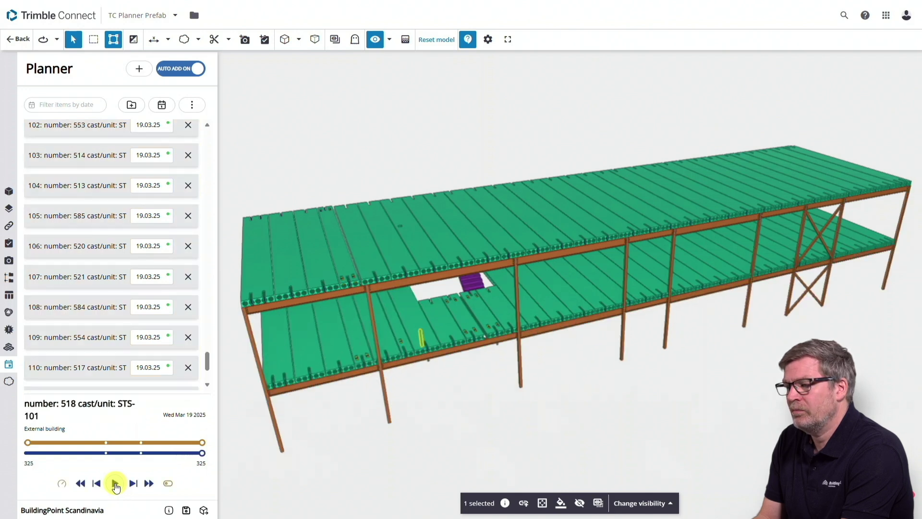
mouse_move(203, 457)
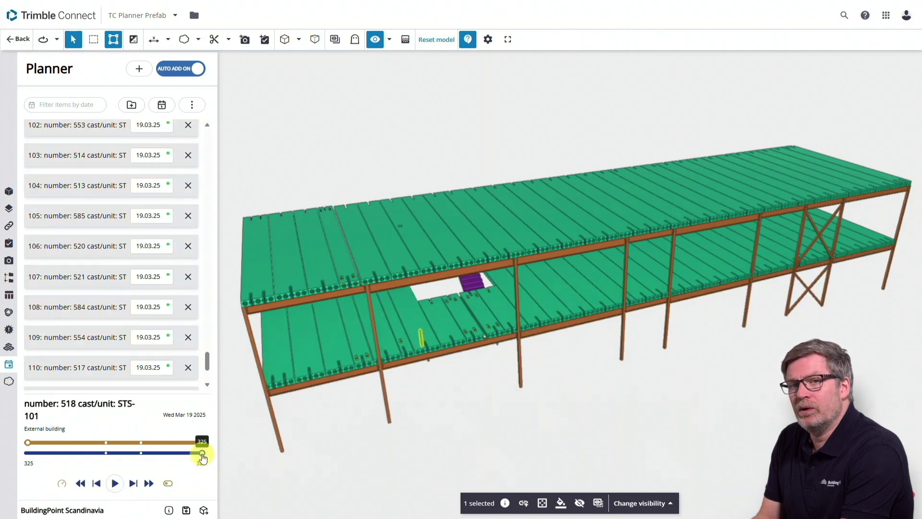
Step: Reverse the order of all items in External building and move the sequence back to item 213
scroll(135, 269, "up", 20)
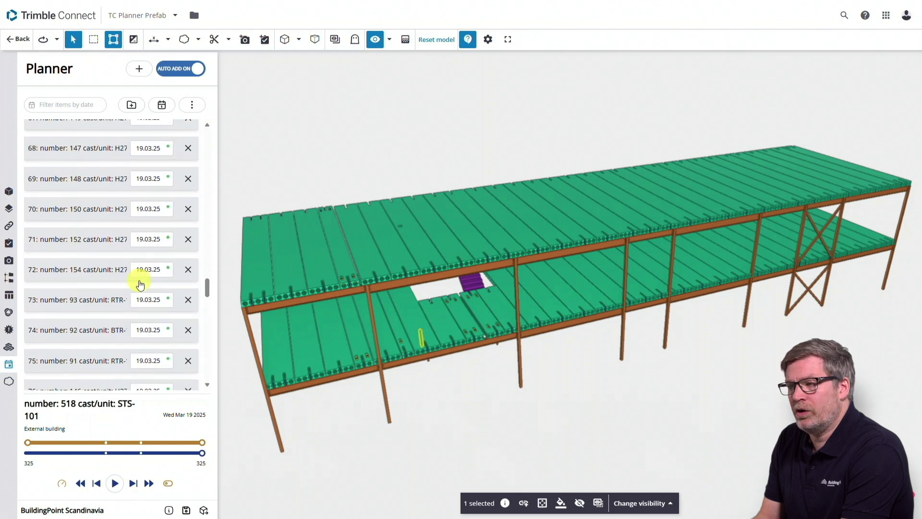
scroll(140, 285, "up", 20)
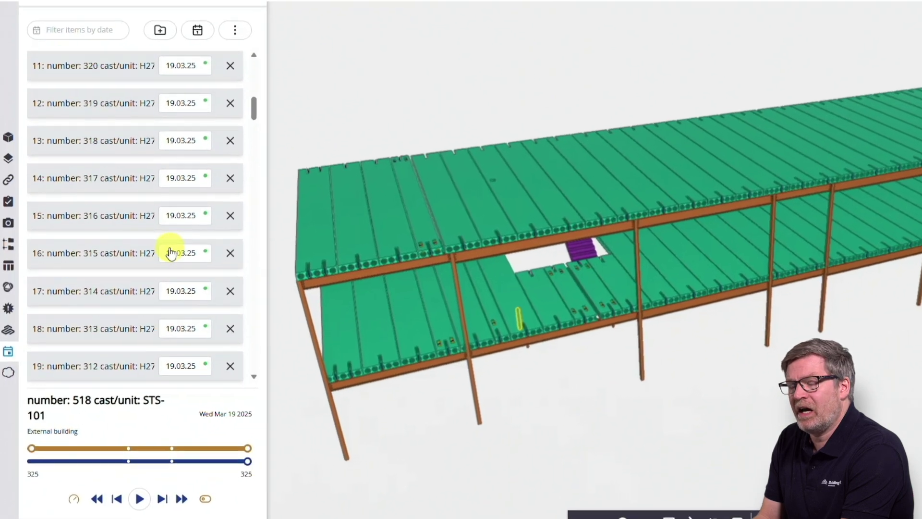
left_click(235, 159)
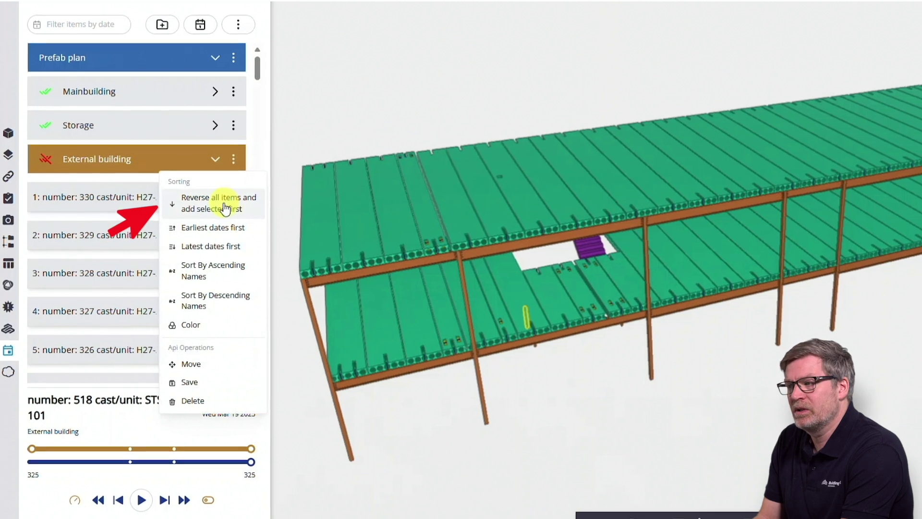
left_click(221, 202)
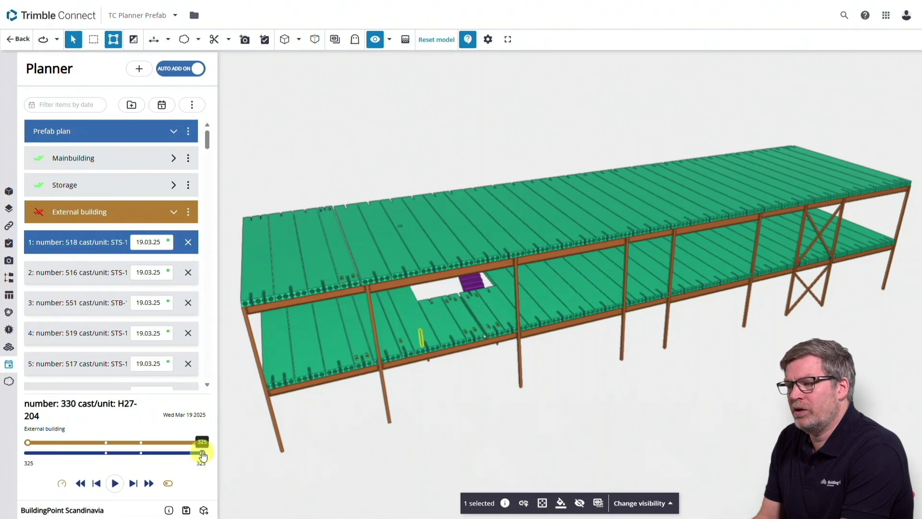
left_click_drag(202, 456, 143, 457)
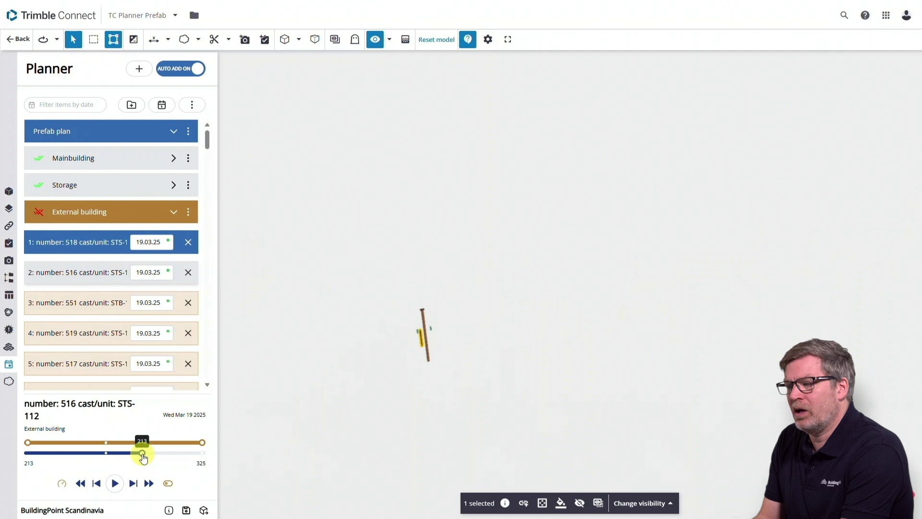
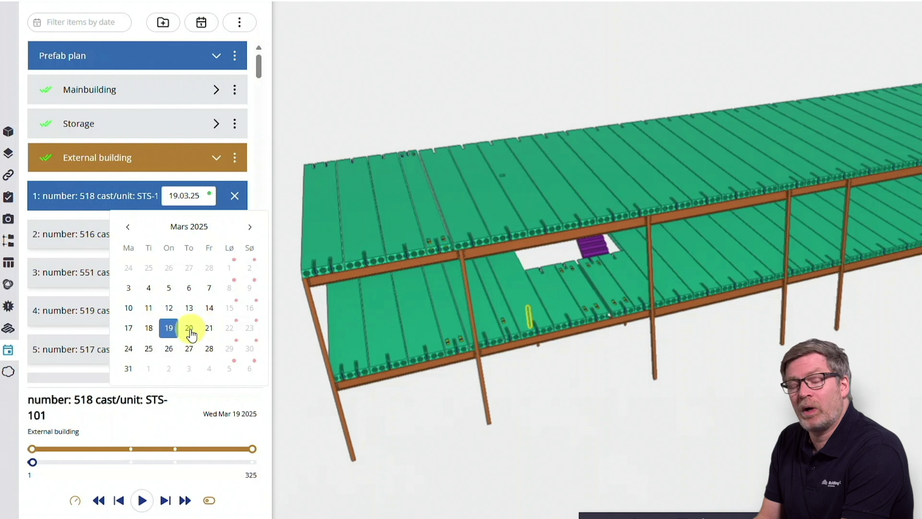
Step: Date External building's first item, number 518, as 20.03.25, and re-date items 1 to 16 together to 28.03.25
left_click(188, 328)
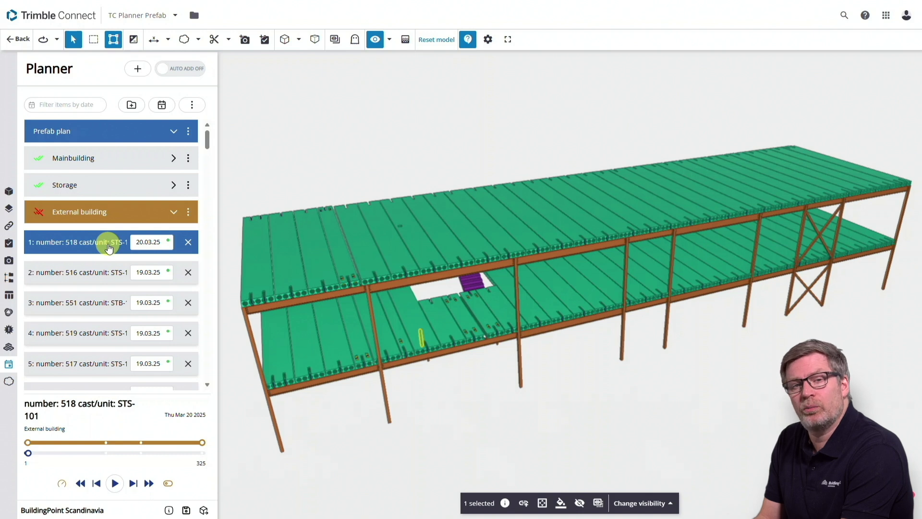
scroll(109, 247, "down", 7)
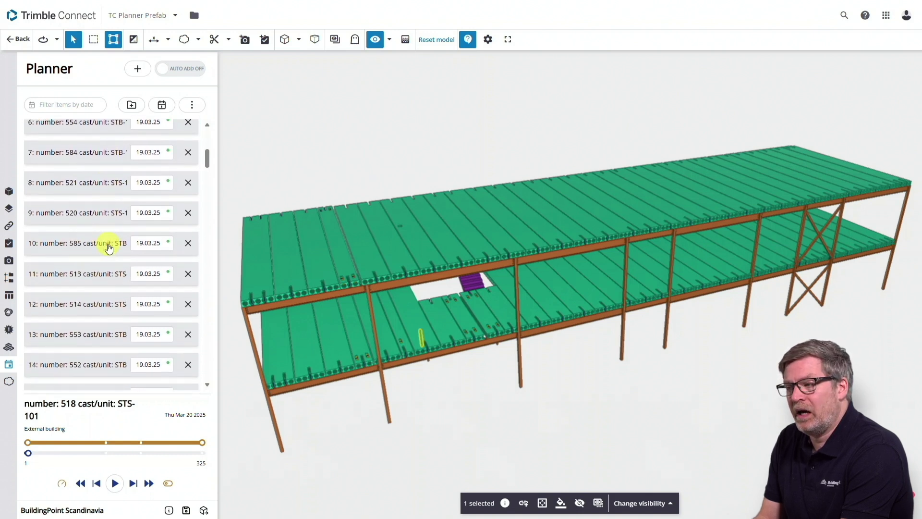
scroll(108, 245, "down", 3)
left_click(94, 264, "shift")
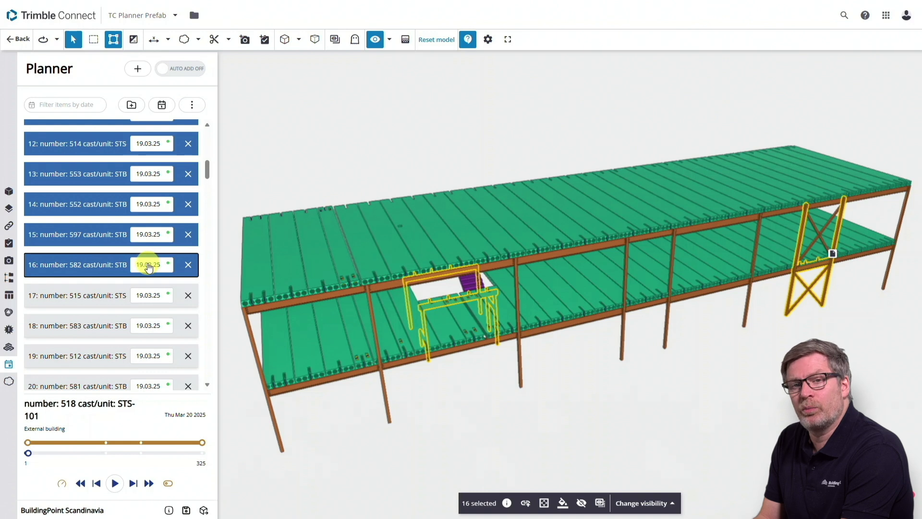
left_click(148, 265)
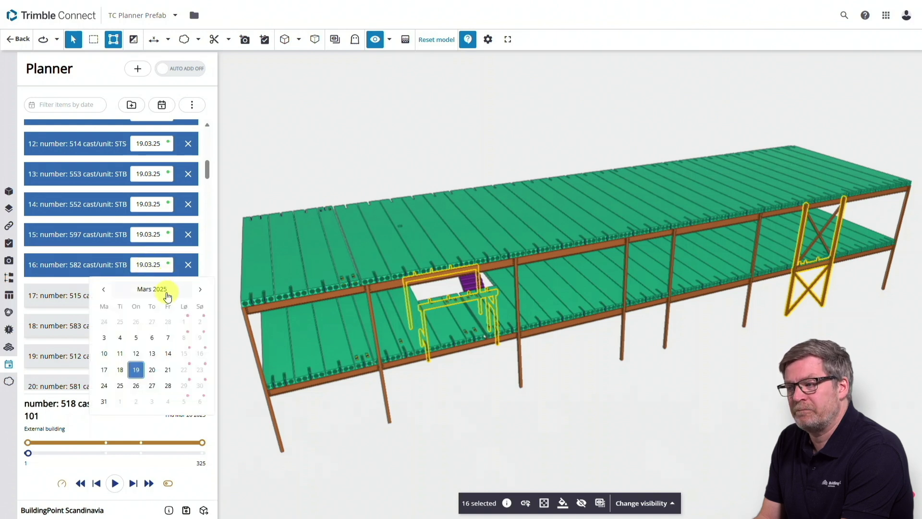
left_click(168, 386)
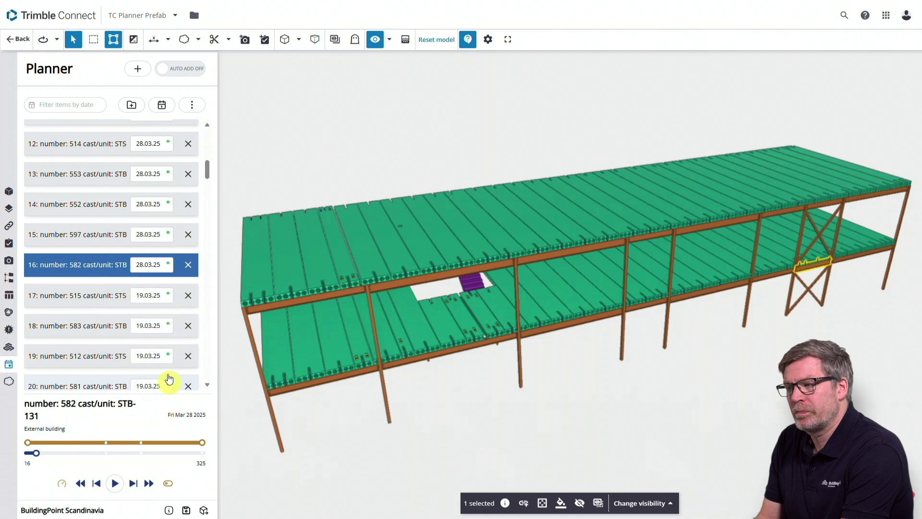
Step: Select External building items 17 to 32, numbers 515 to 577, and set their date to 31.03.25
left_click(118, 301)
scroll(116, 295, "down", 9)
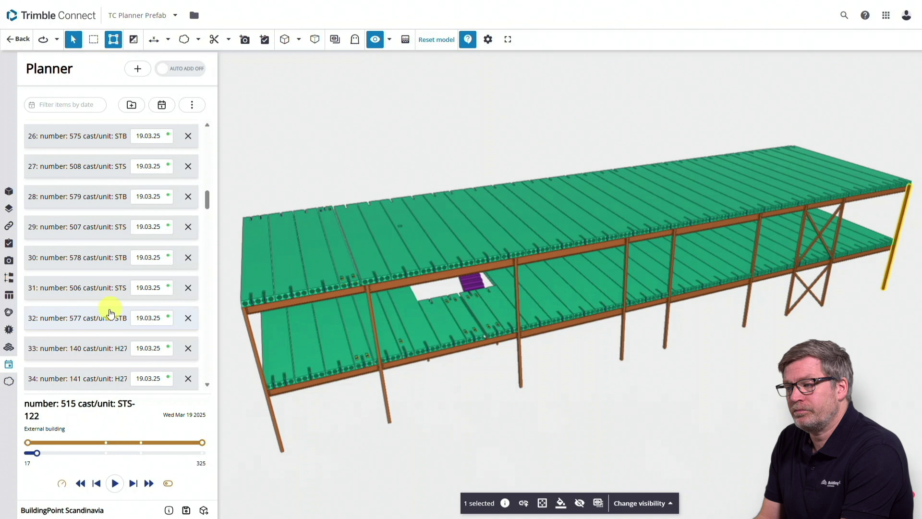
left_click(109, 315, "shift")
left_click(149, 318)
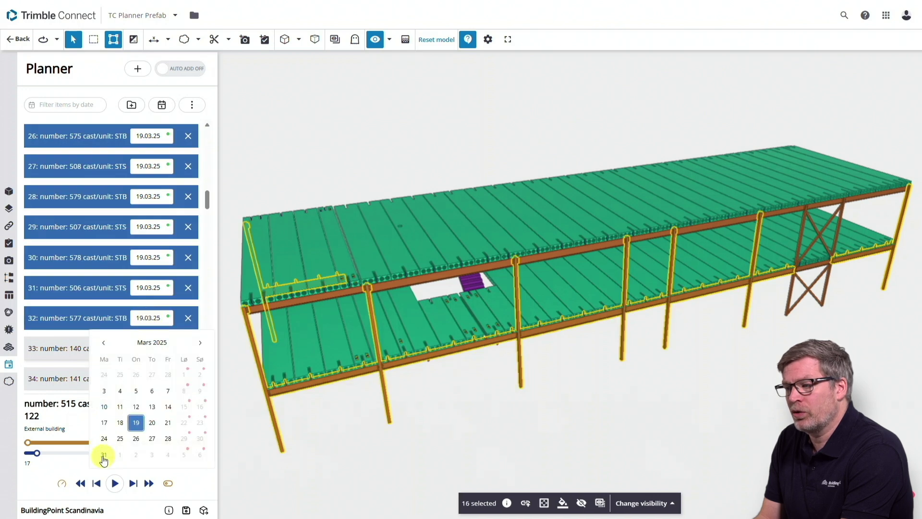
left_click(104, 458)
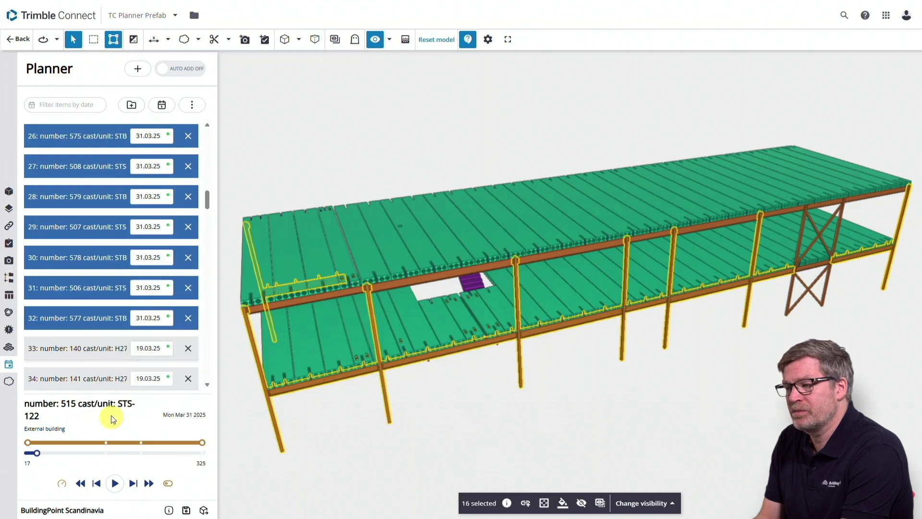
Step: Select External building items 33 to 71, numbers 140 to 175, and replan them from 01.04.25 with 7 items per day
left_click(108, 351)
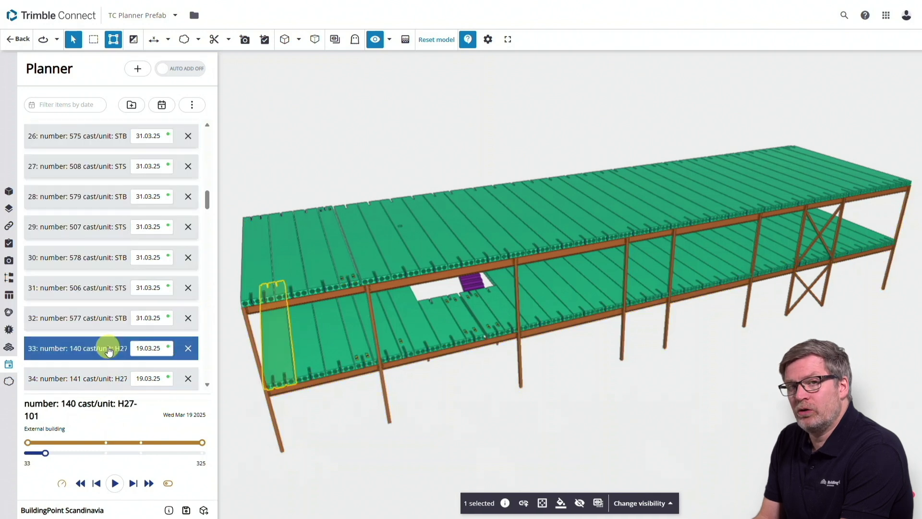
scroll(109, 351, "down", 8)
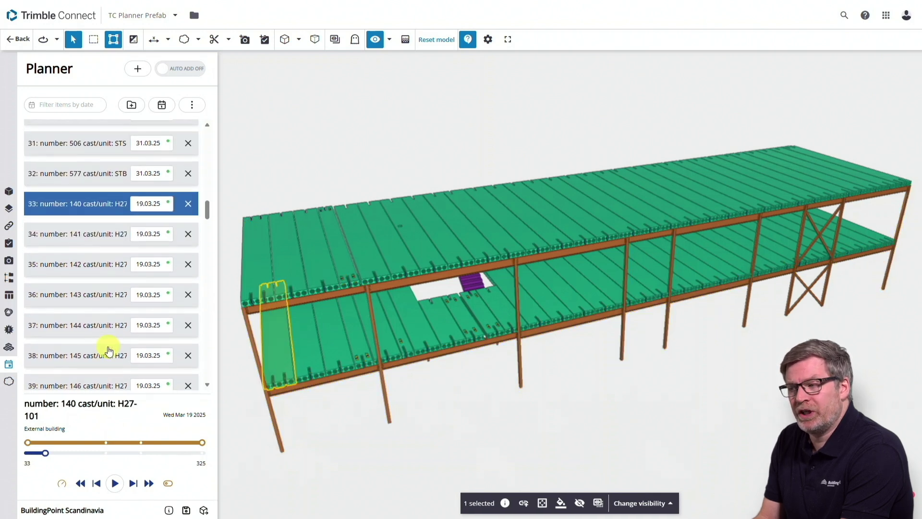
scroll(109, 351, "down", 7)
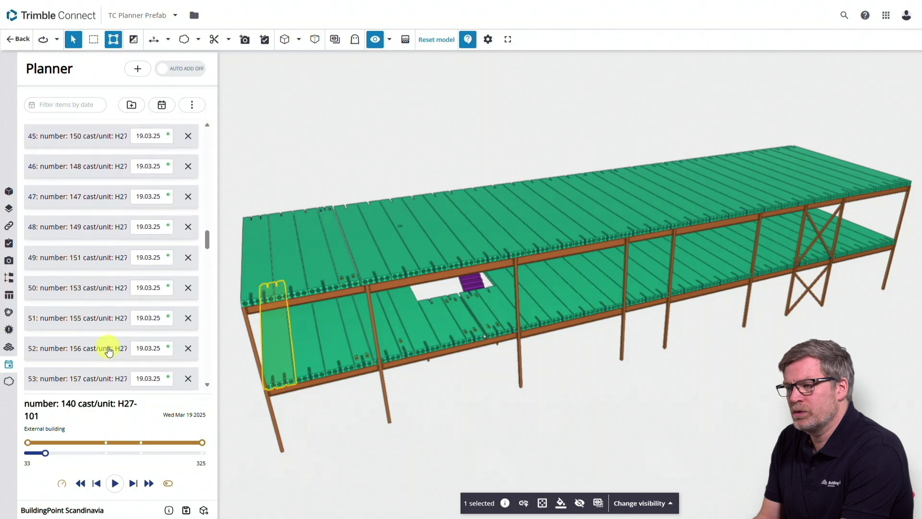
scroll(109, 351, "down", 6)
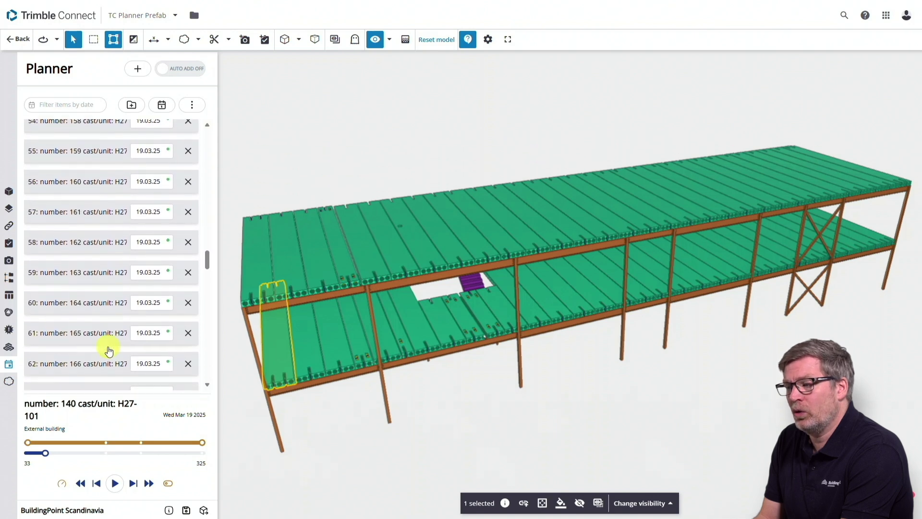
scroll(109, 351, "down", 3)
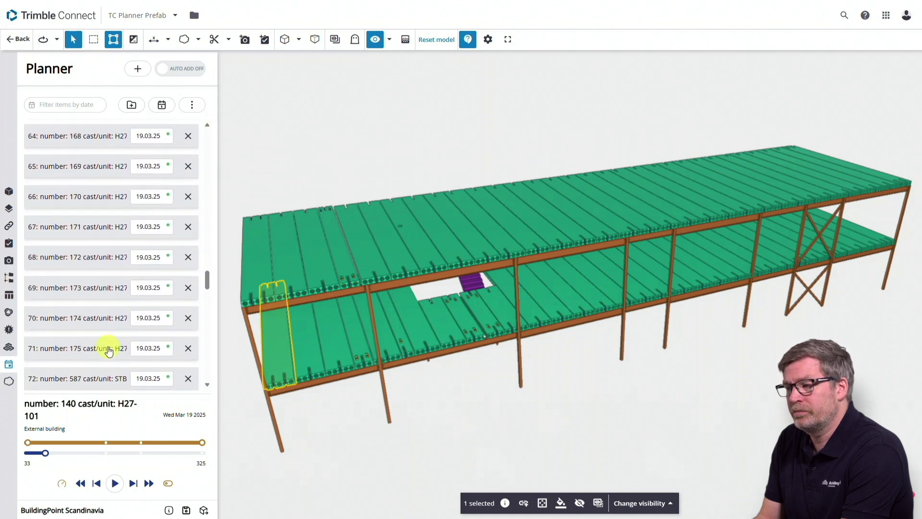
left_click(109, 350)
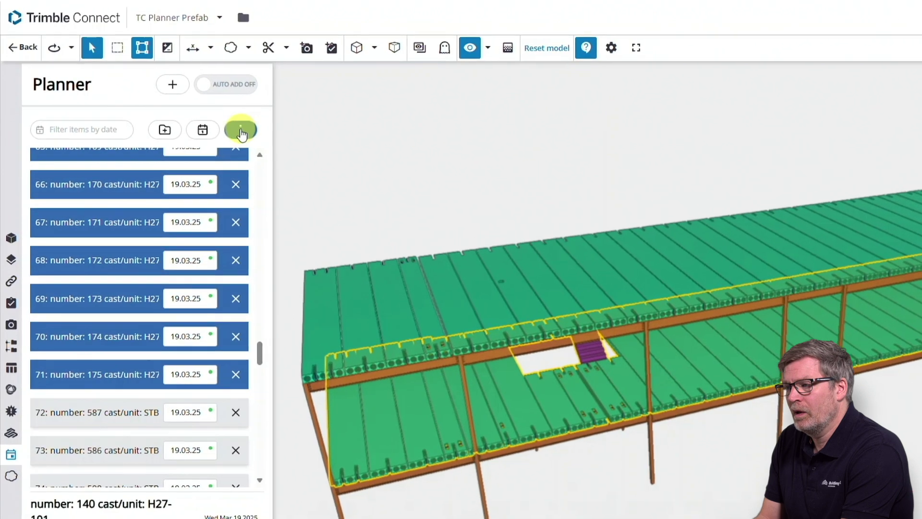
left_click(191, 105)
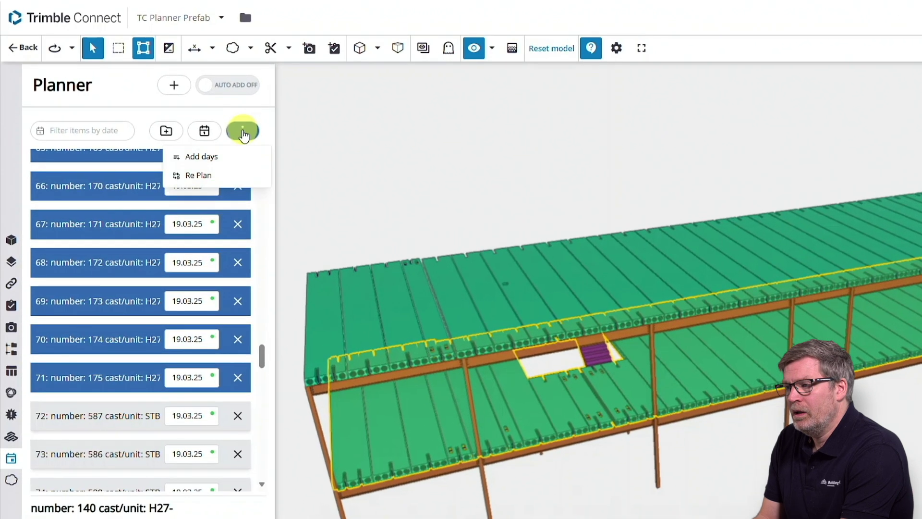
left_click(207, 175)
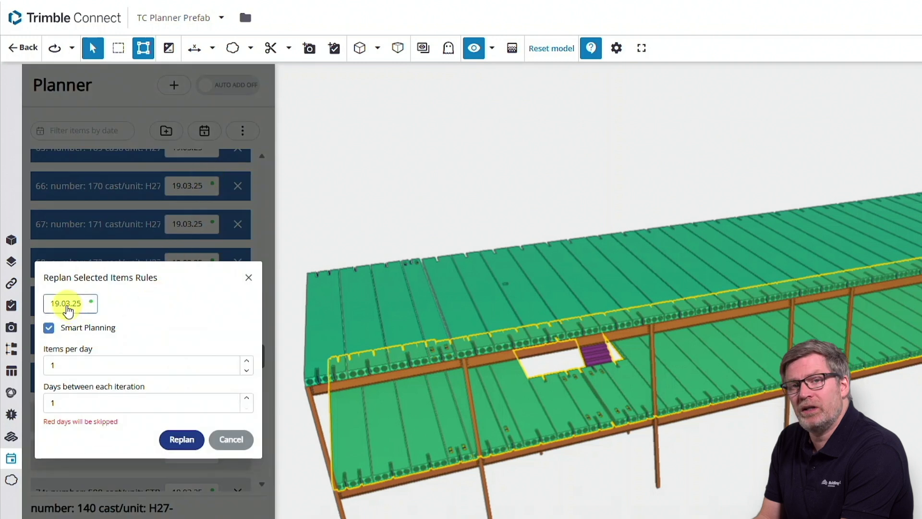
left_click(68, 310)
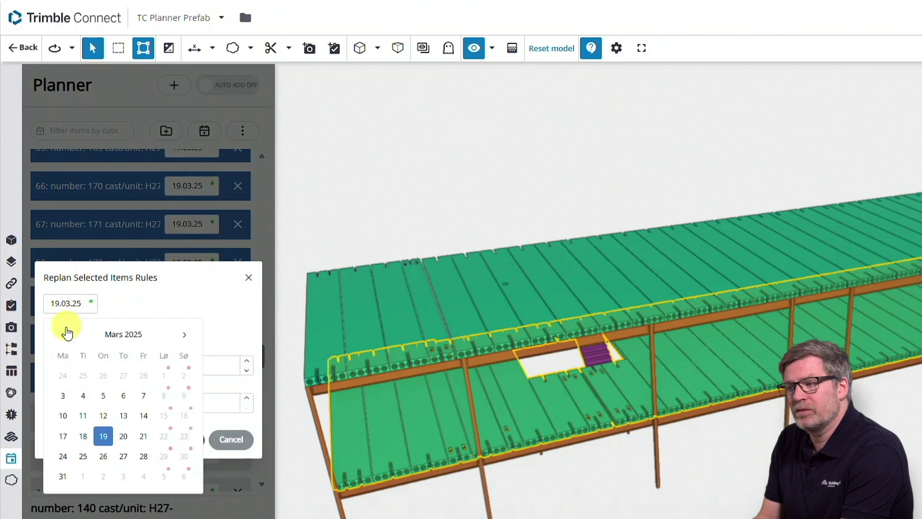
left_click(185, 335)
left_click(83, 380)
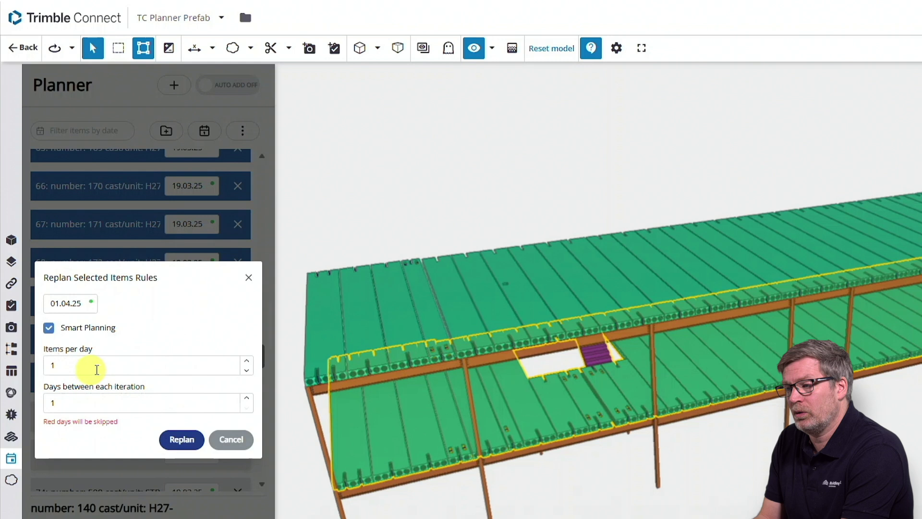
left_click(247, 361)
left_click(246, 361)
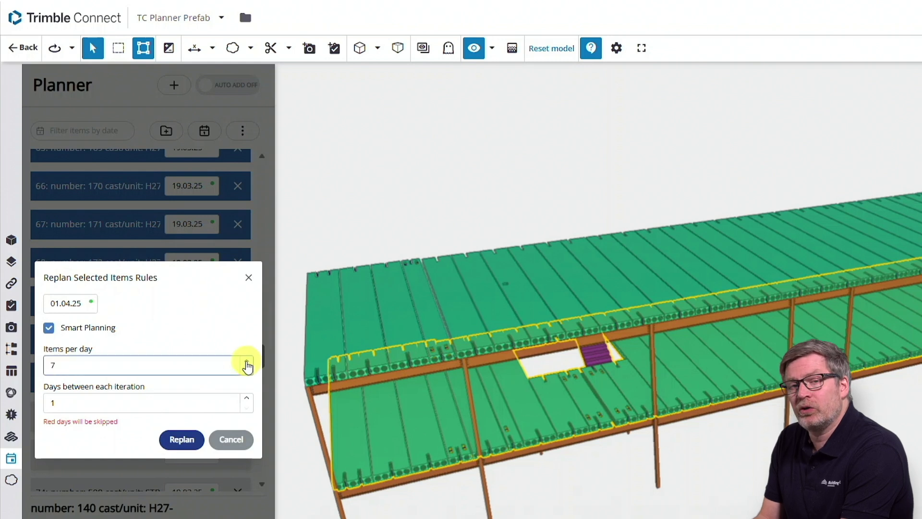
left_click(190, 444)
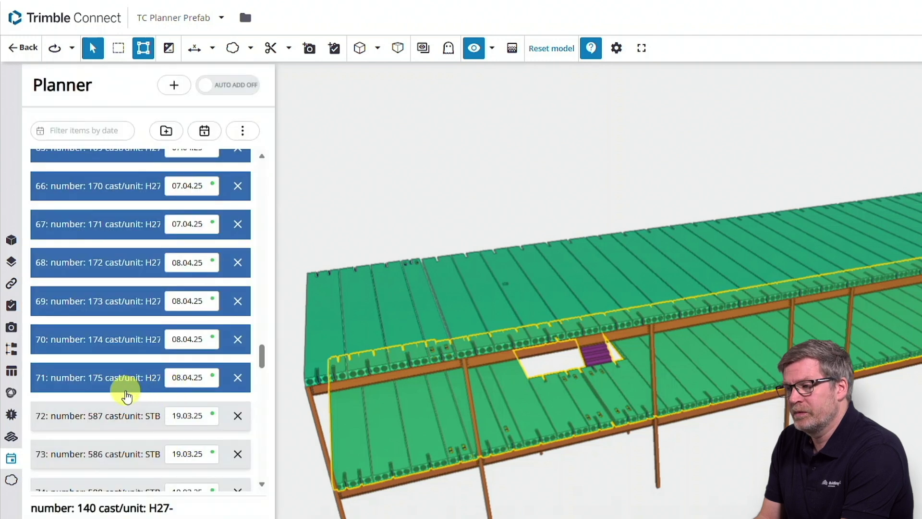
Step: Select External building items 72 to 83, numbers 587 to 591, and set their date to 09.04.25
left_click(131, 422)
scroll(131, 422, "down", 4)
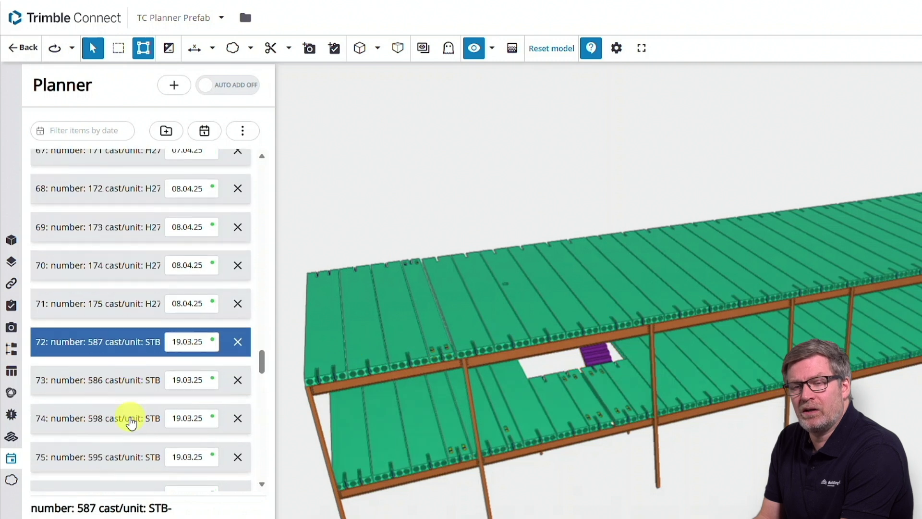
scroll(130, 422, "down", 5)
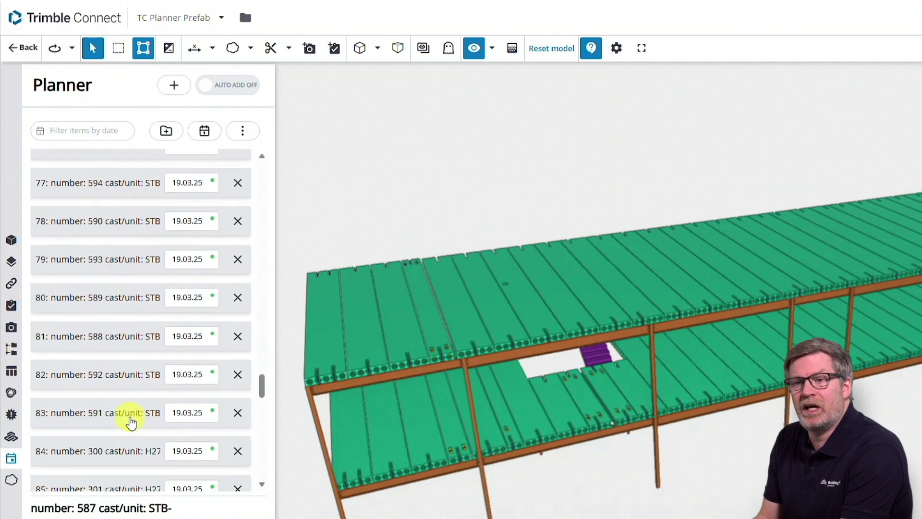
left_click(131, 422, "shift")
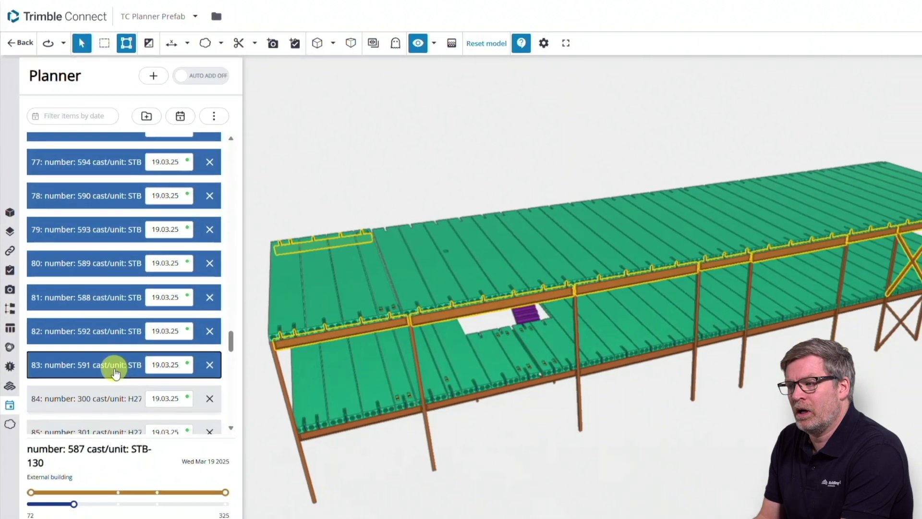
left_click(165, 368)
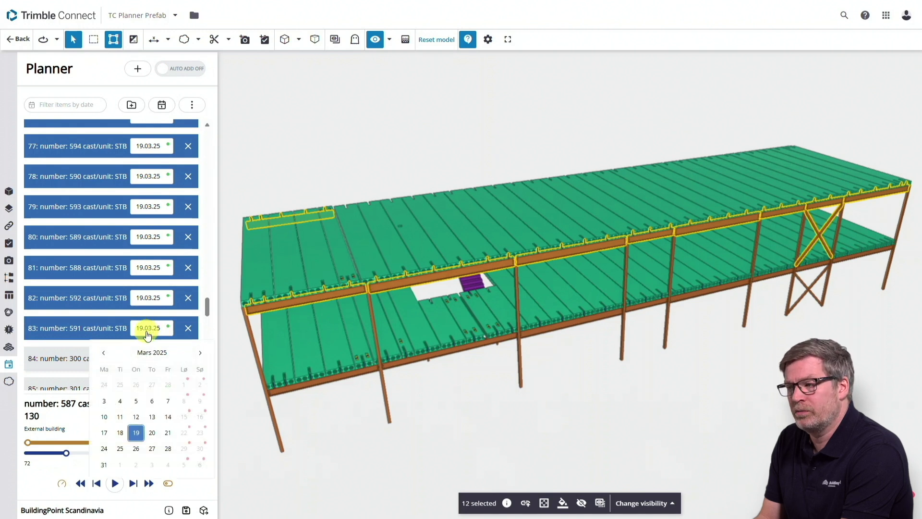
left_click(200, 353)
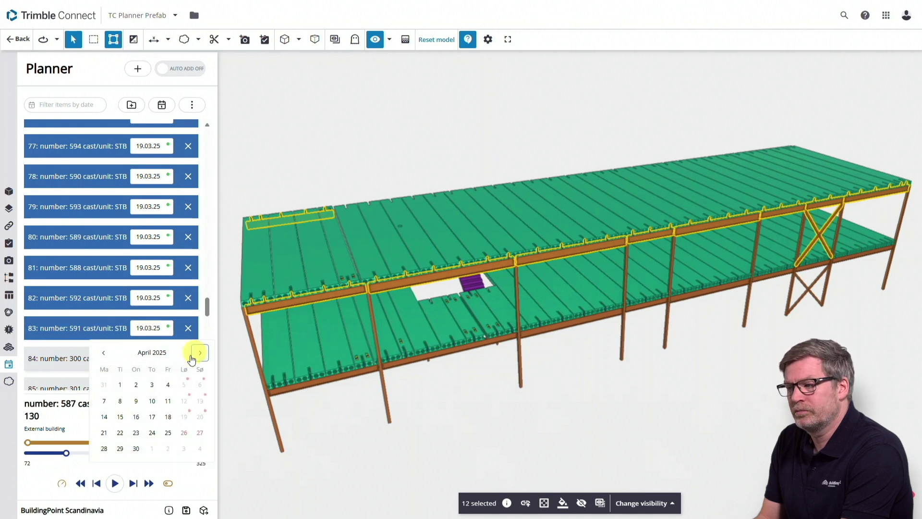
left_click(137, 402)
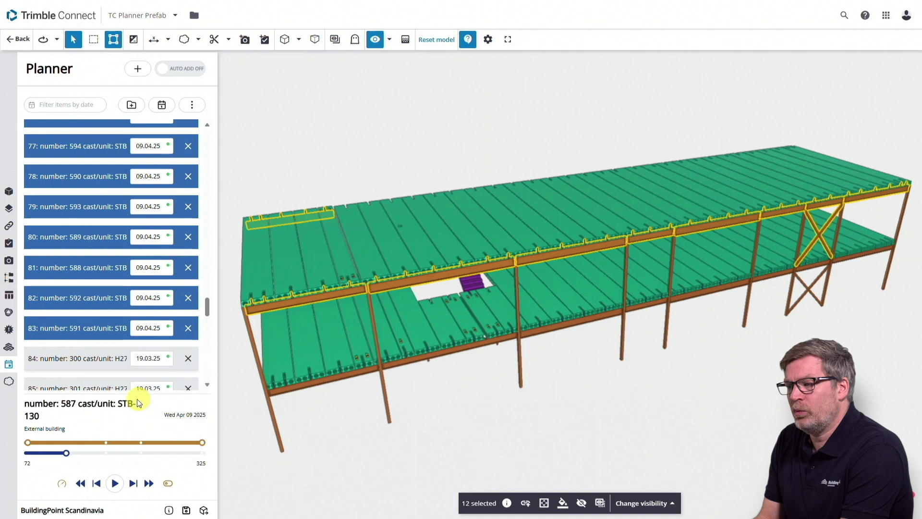
Step: Select External building items 84 to 114, numbers 300 to 330, and replan them from 10.04.25 at 7 items per day
left_click(102, 359)
scroll(102, 359, "down", 15)
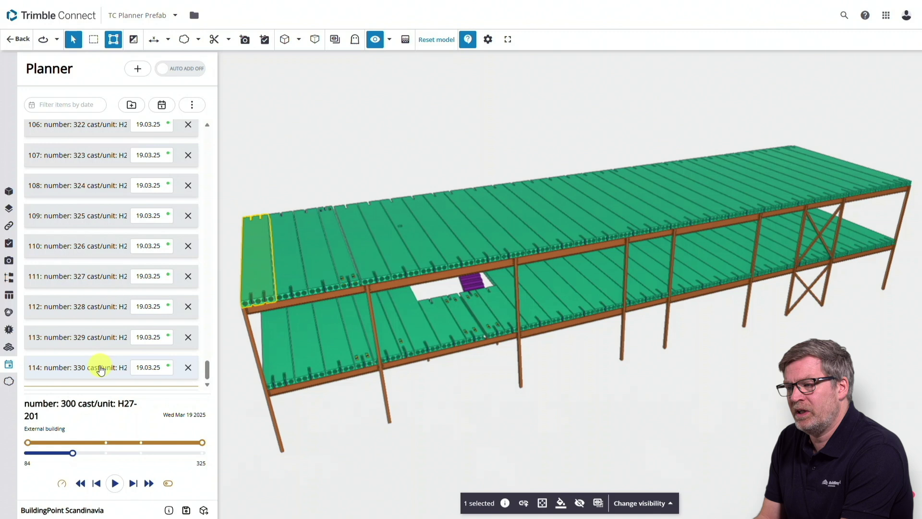
left_click(100, 369, "shift")
left_click(191, 104)
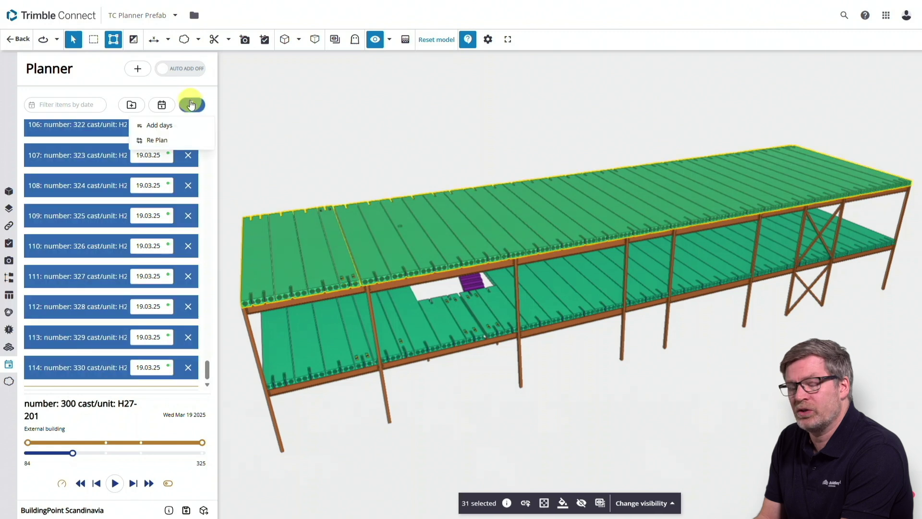
left_click(157, 140)
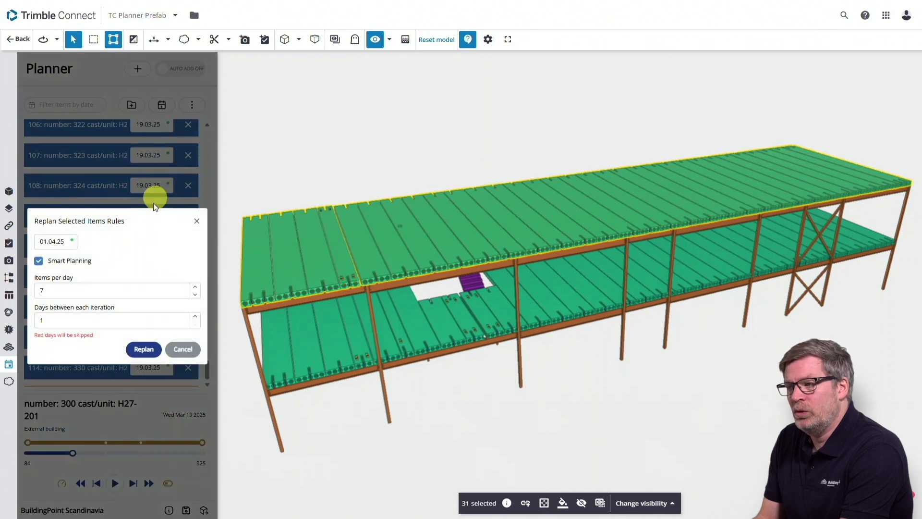
left_click(64, 245)
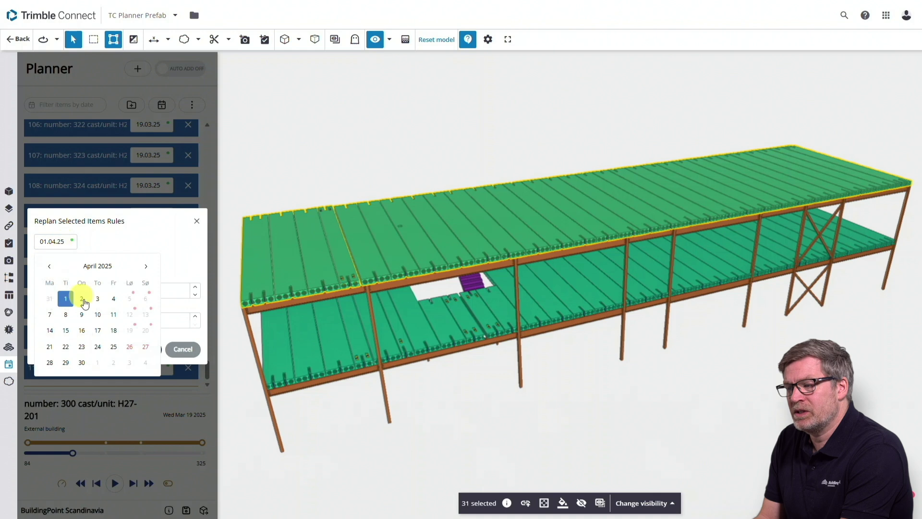
left_click(101, 315)
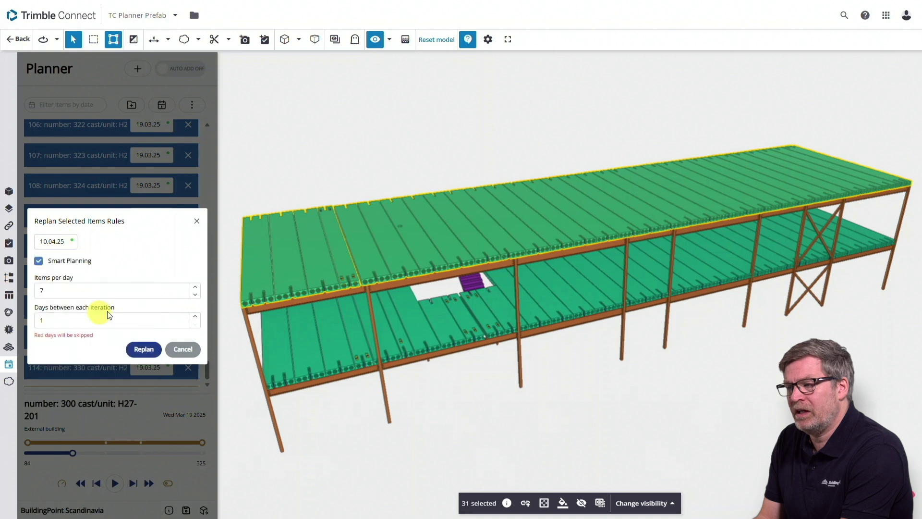
left_click(146, 349)
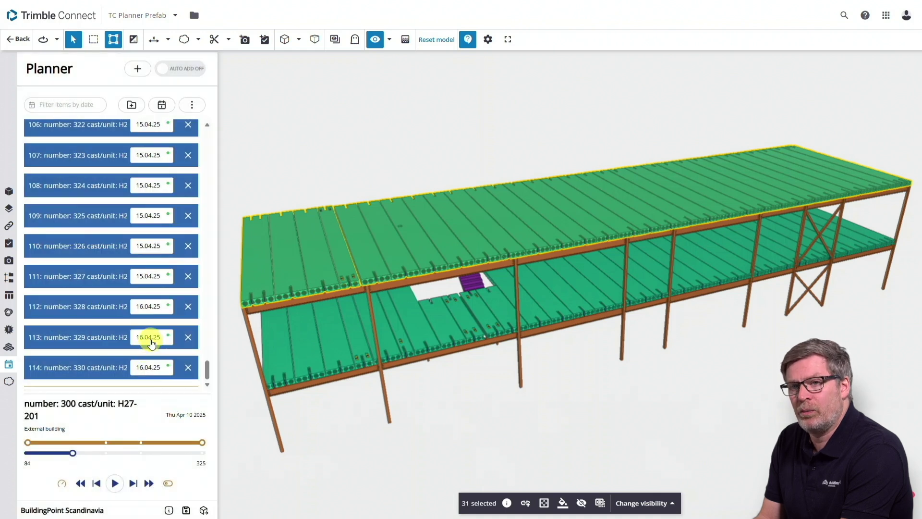
Step: Save the External building sequence and collapse its item list
left_click_drag(203, 368, 206, 140)
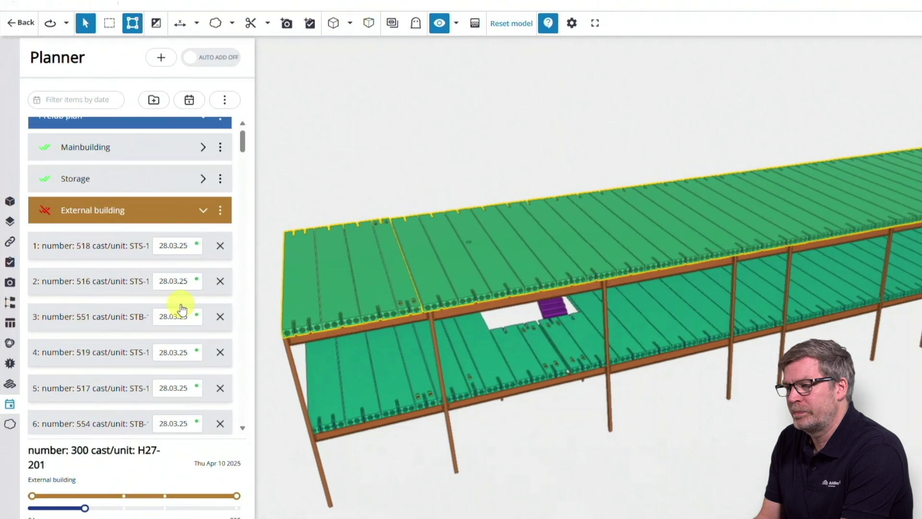
left_click(220, 210)
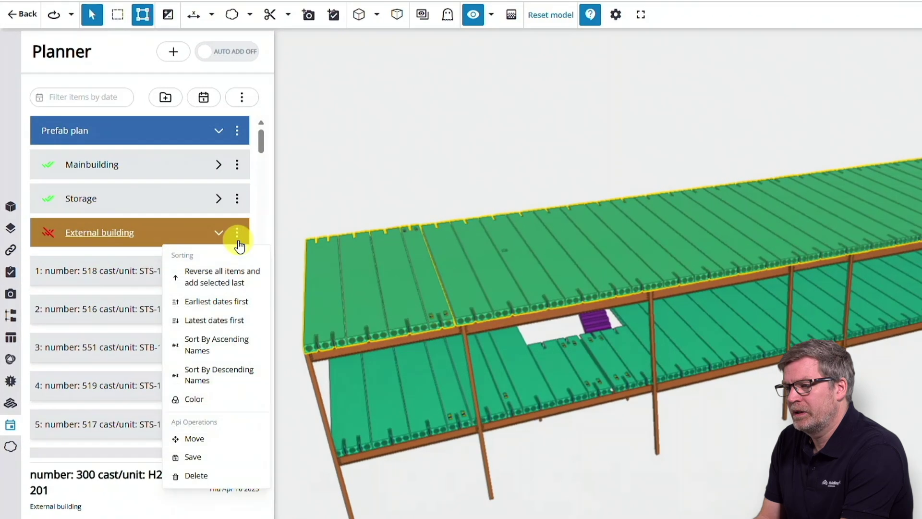
left_click(193, 458)
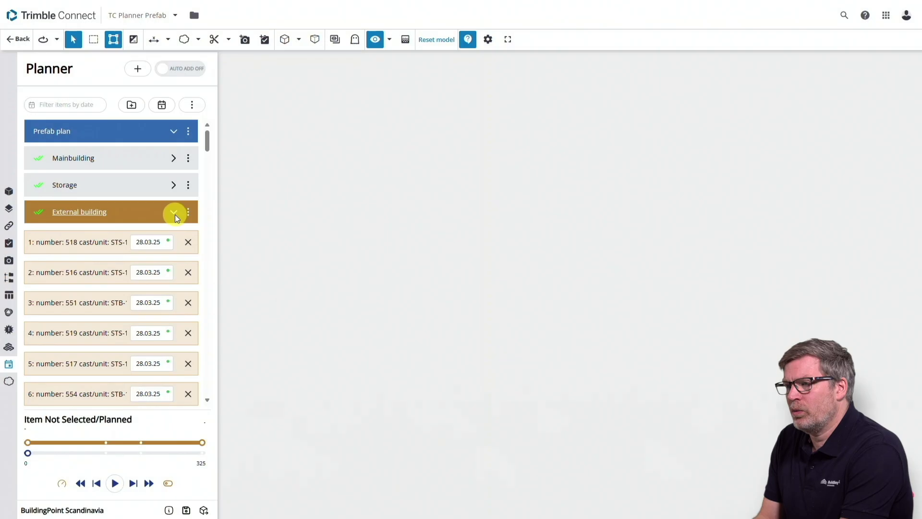
left_click(174, 212)
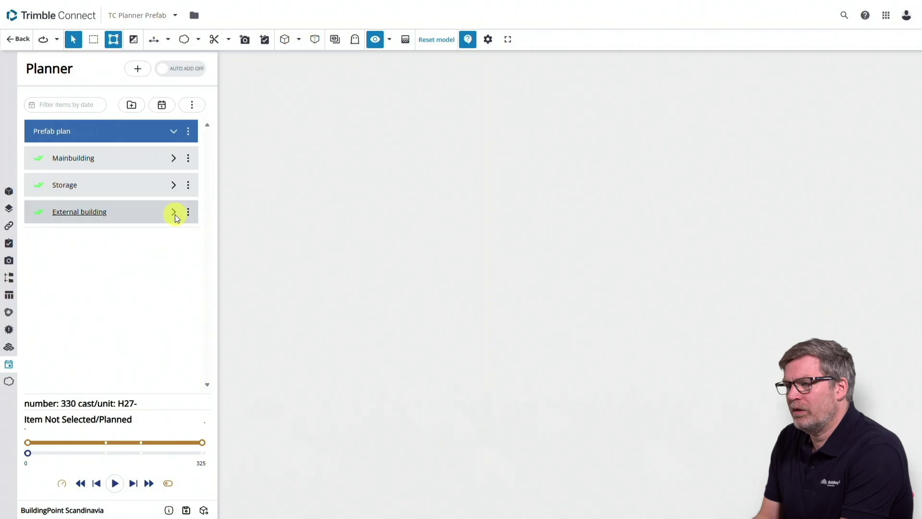
Step: Rewind the whole Prefab plan to item 0 and play the erection sequence through to the end
left_click(115, 484)
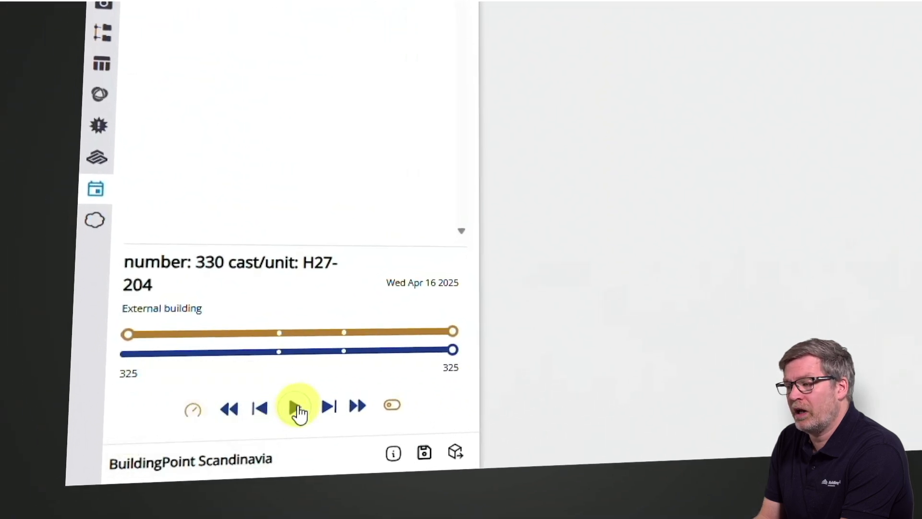
left_click(229, 409)
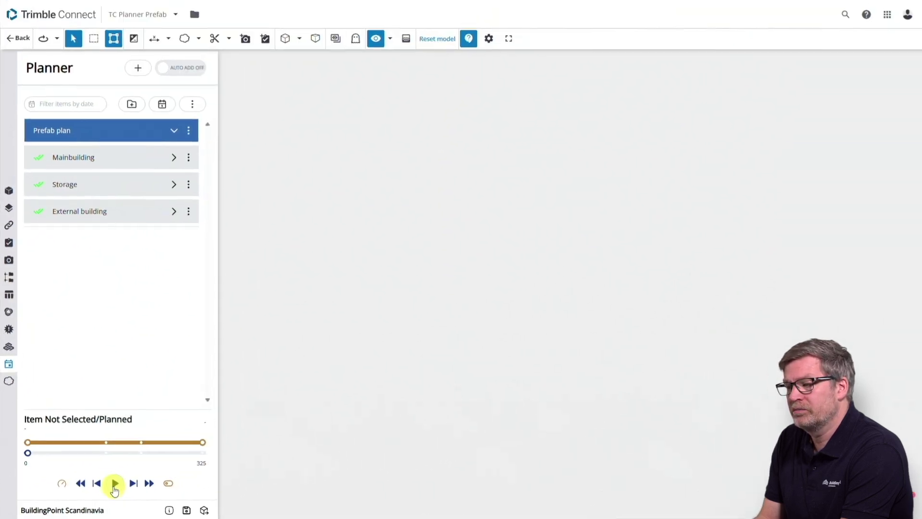
left_click(114, 484)
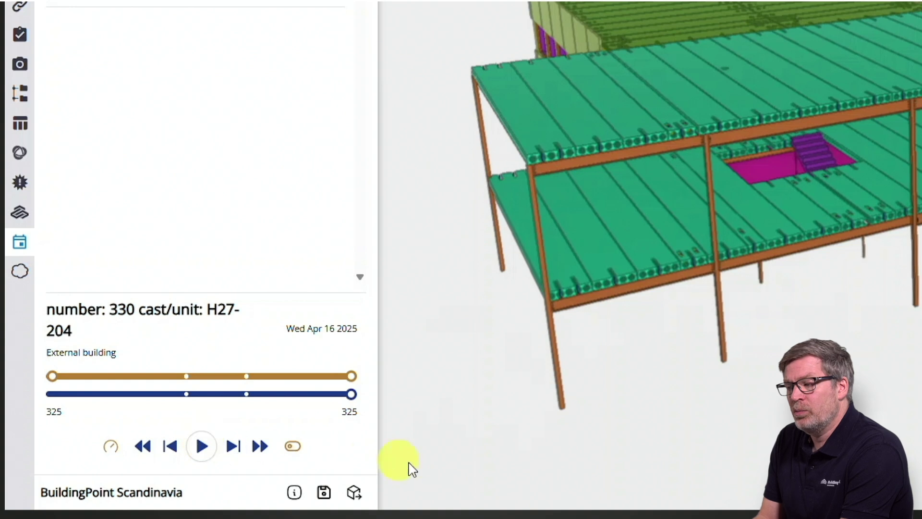
Step: Export the plan data as comma-separated text with Label included alongside Guid, Date, Sequence and Plan, and open the downloaded plan (1).text
left_click(354, 492)
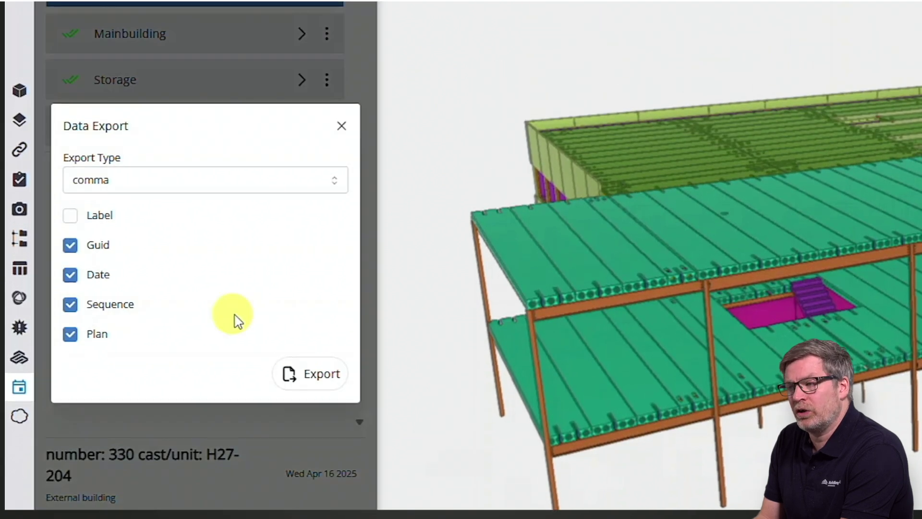
left_click(69, 217)
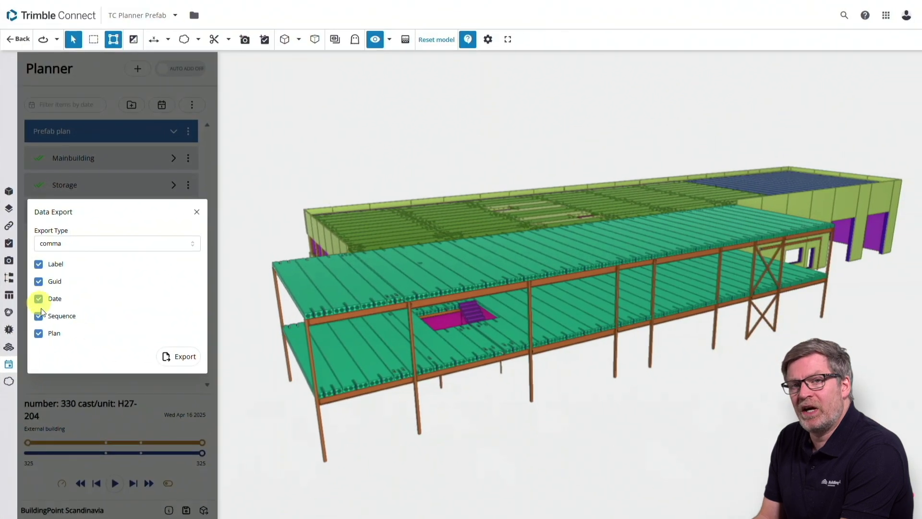
left_click(167, 360)
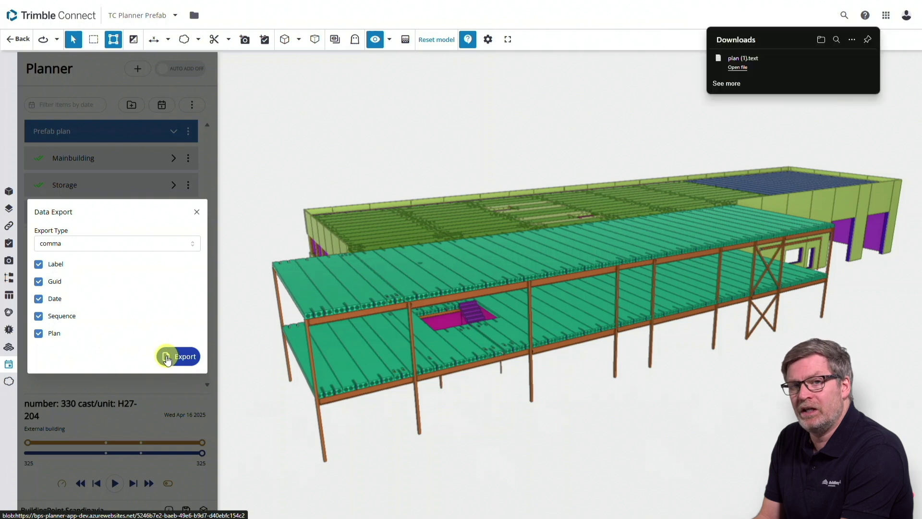
left_click(740, 71)
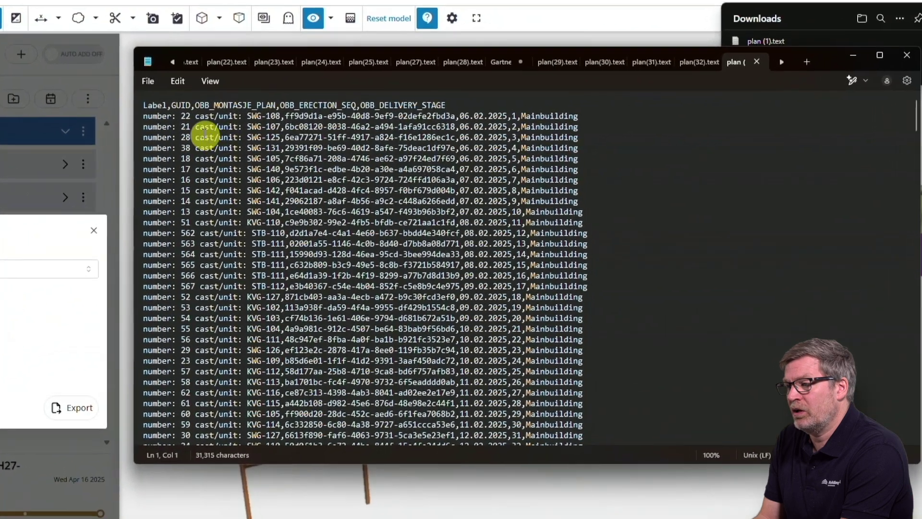
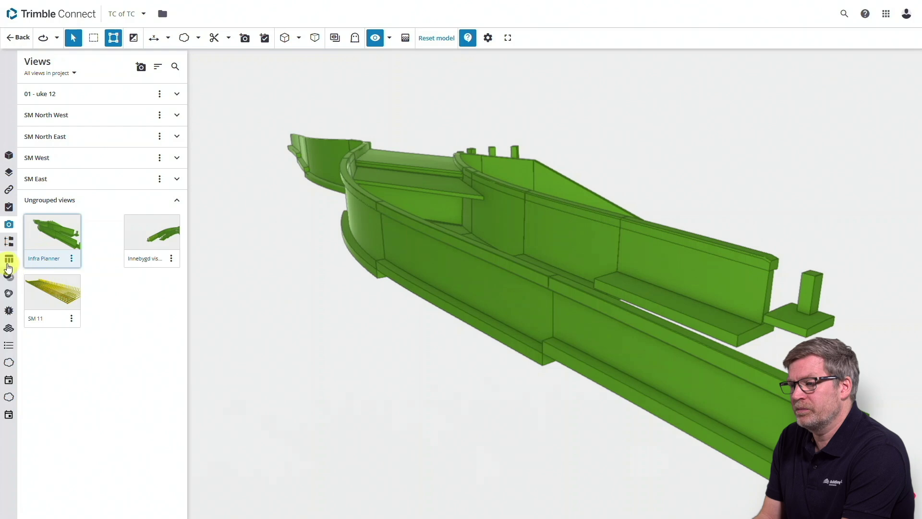
Step: List only the visible objects in the data table and open the Infra concrete plan in Planner beside it
left_click(9, 261)
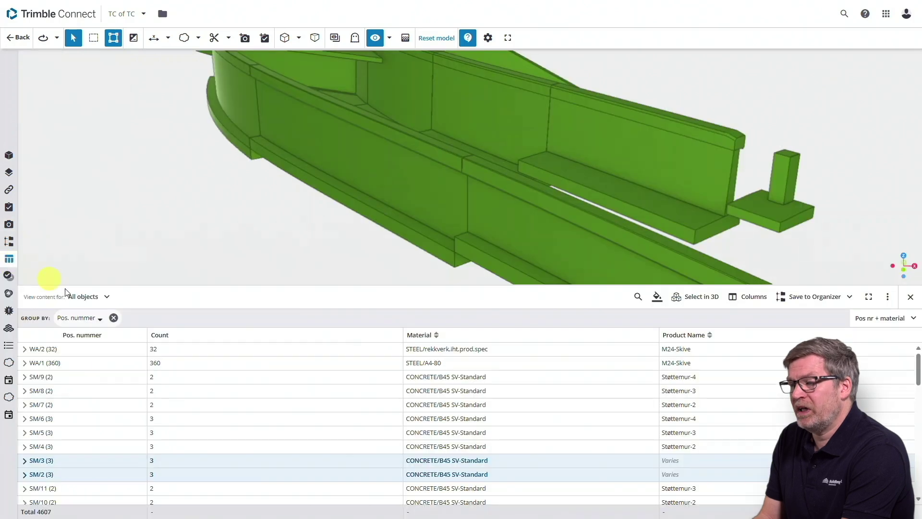
left_click(82, 297)
left_click(92, 356)
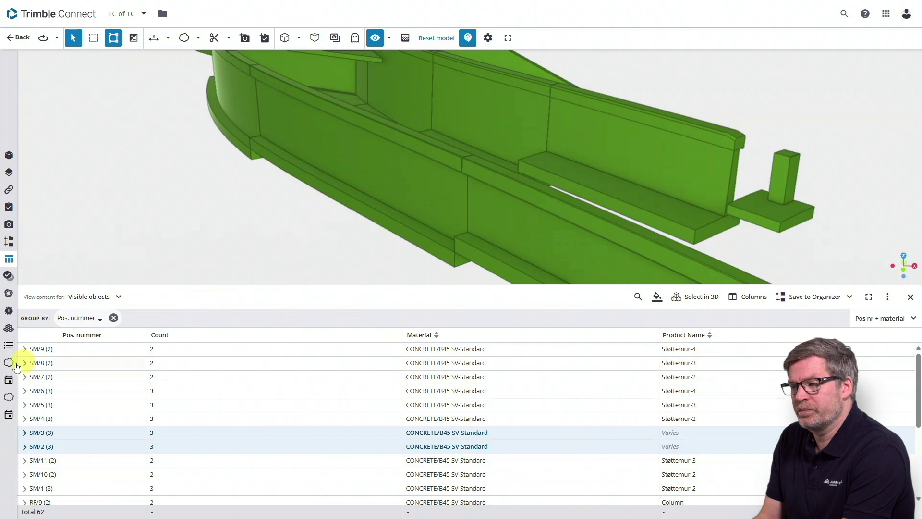
left_click(8, 380)
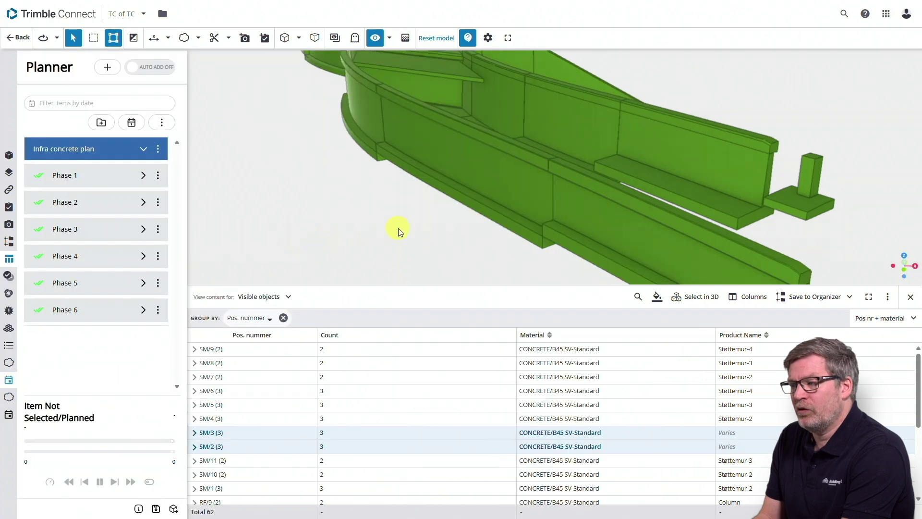
scroll(402, 233, "down", 3)
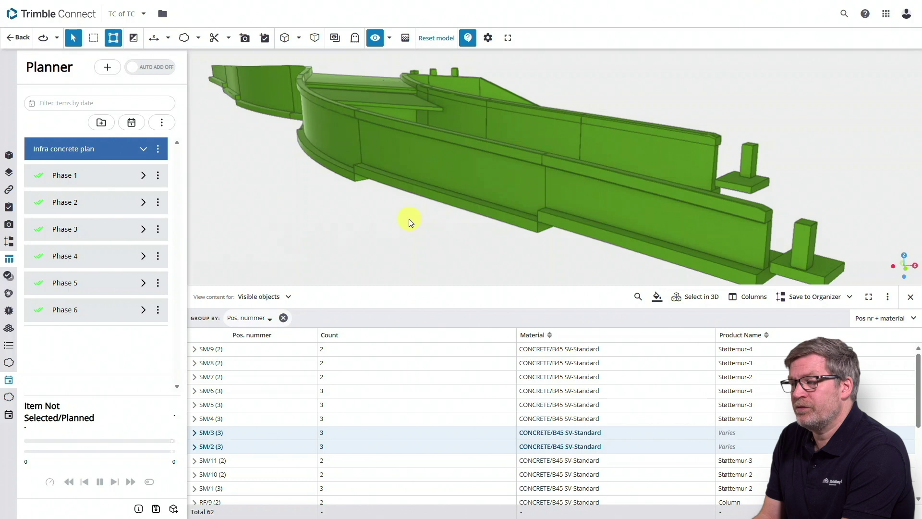
Step: Add all elements with position numbers SM/1, SM/2 and SM/3 to Phase 1, dated 19.03.25, and collapse the phase
left_click(107, 175)
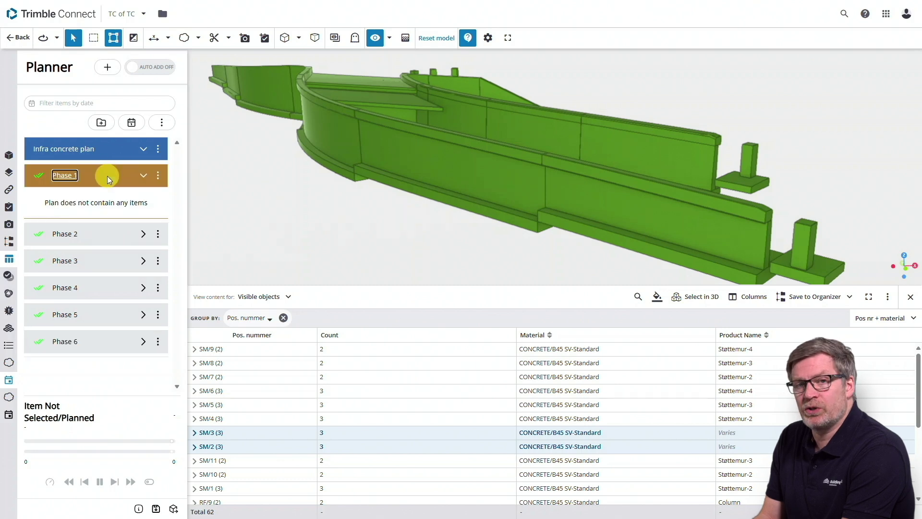
left_click(281, 437)
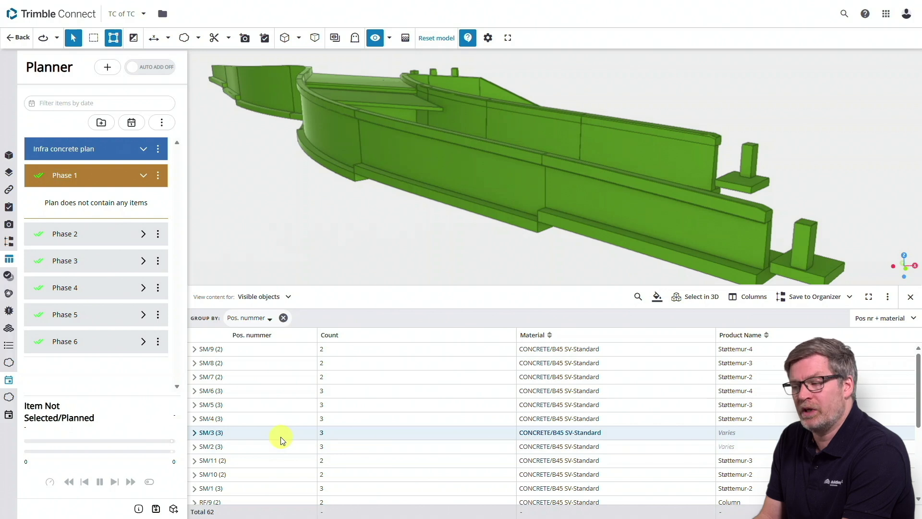
left_click(275, 449, "ctrl")
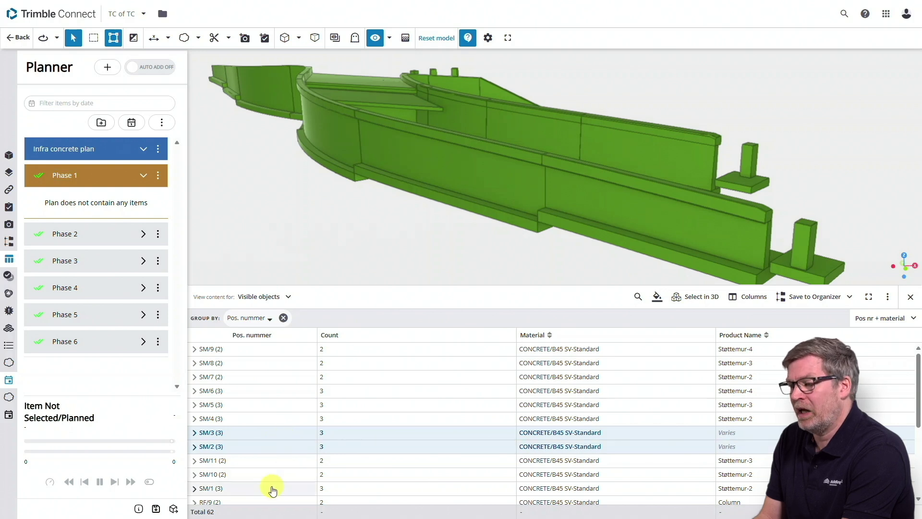
left_click(272, 488, "ctrl")
left_click(698, 298)
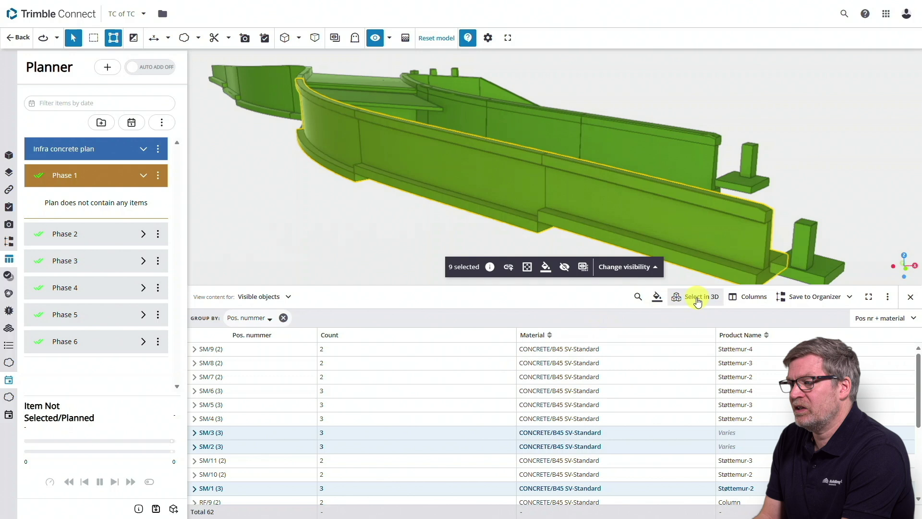
left_click(113, 68)
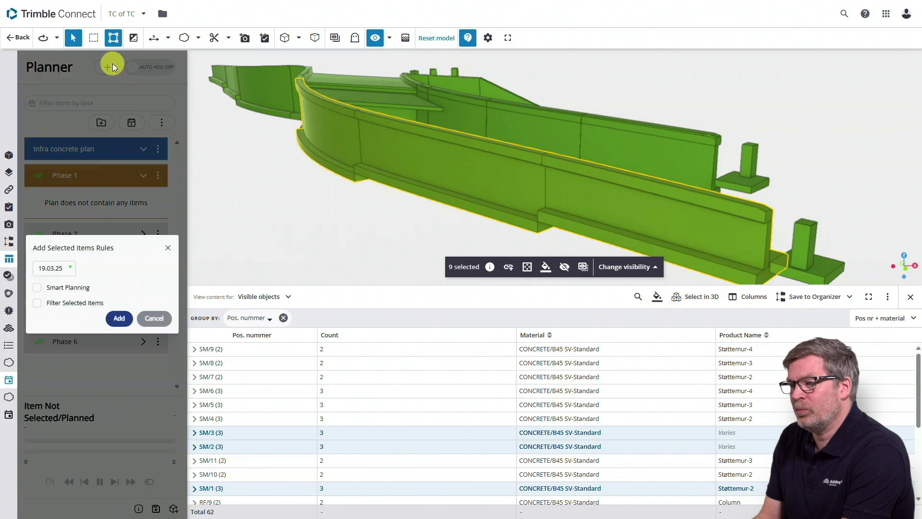
left_click(120, 321)
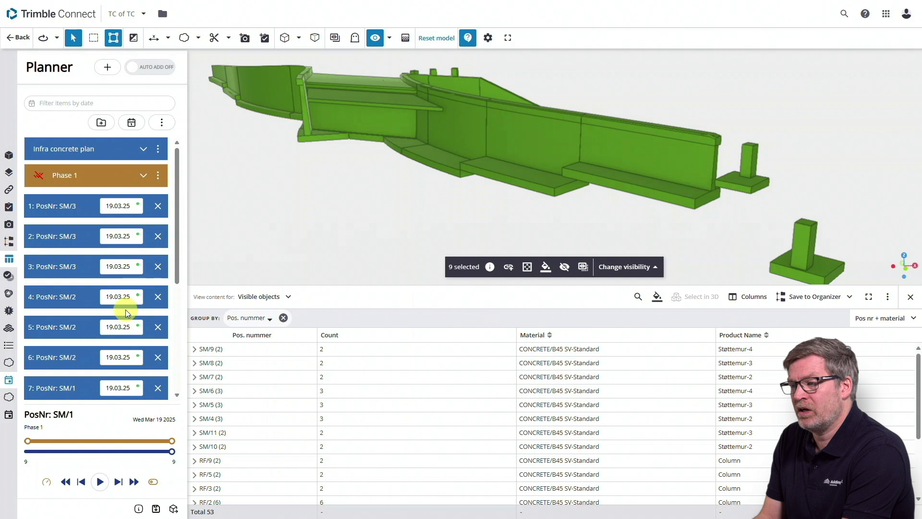
left_click(144, 176)
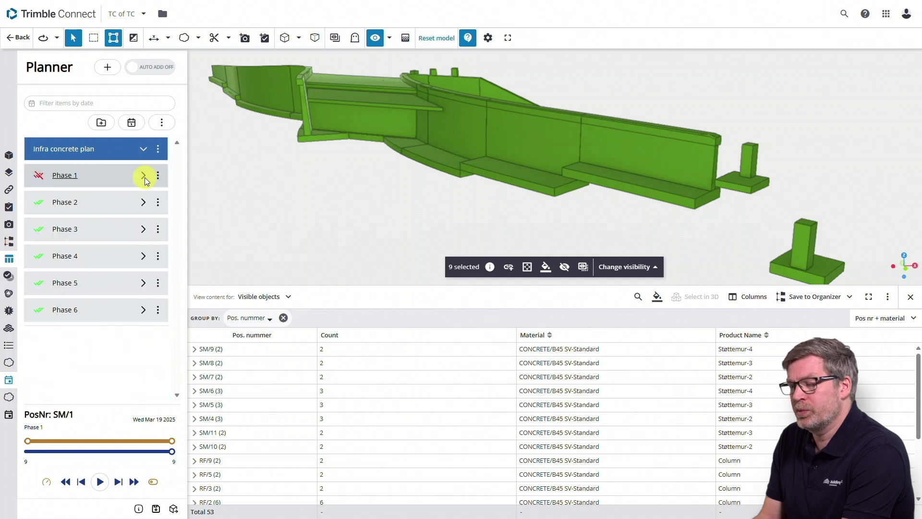
Step: Add all SM/4, SM/5 and SM/6 elements to Phase 2 and collapse its item list
left_click(124, 204)
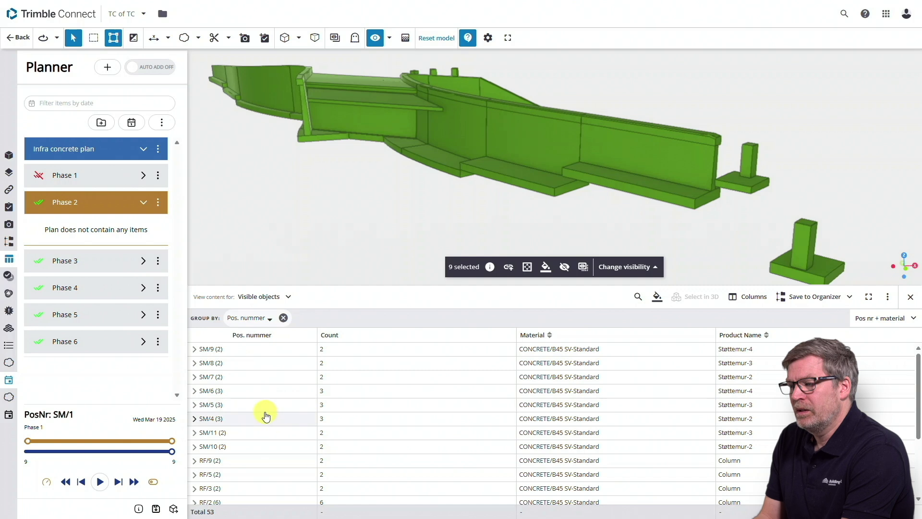
left_click_drag(255, 418, 257, 390)
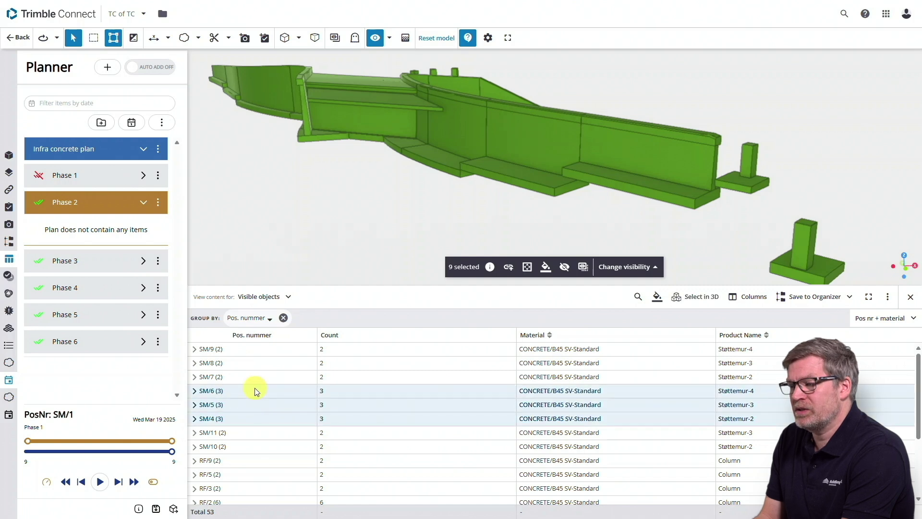
left_click(695, 298)
left_click(107, 67)
left_click(120, 319)
left_click(144, 201)
Step: Add all SM/7, SM/8 and SM/9 elements to Phase 3 and collapse its item list
left_click(119, 229)
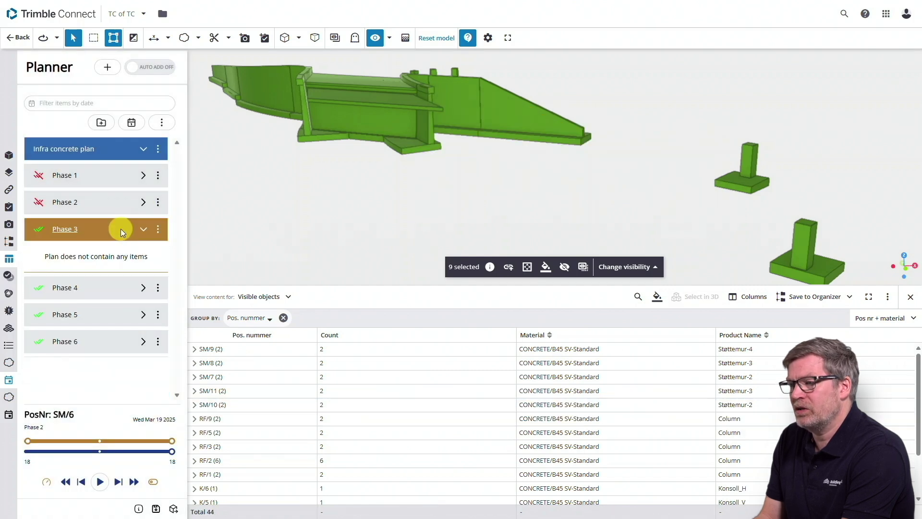
mouse_move(259, 376)
left_mouse_down()
mouse_move(258, 349)
mouse_move(257, 363)
left_mouse_up()
left_click(695, 296)
left_click(107, 66)
left_click(120, 319)
left_click(143, 229)
Step: Add all SM/10 and SM/11 elements to Phase 4, dated 19.03.25, and collapse its item list
left_click(123, 256)
left_click(695, 296)
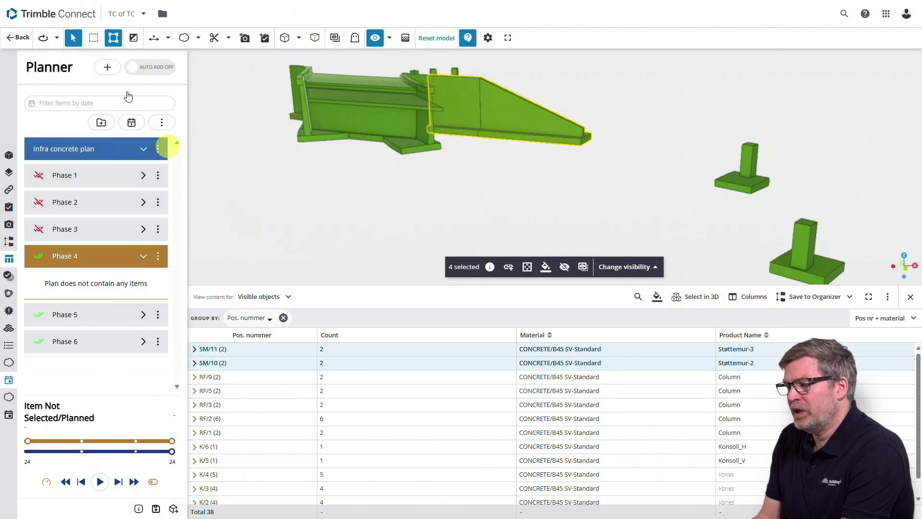
left_click(107, 67)
left_click(120, 319)
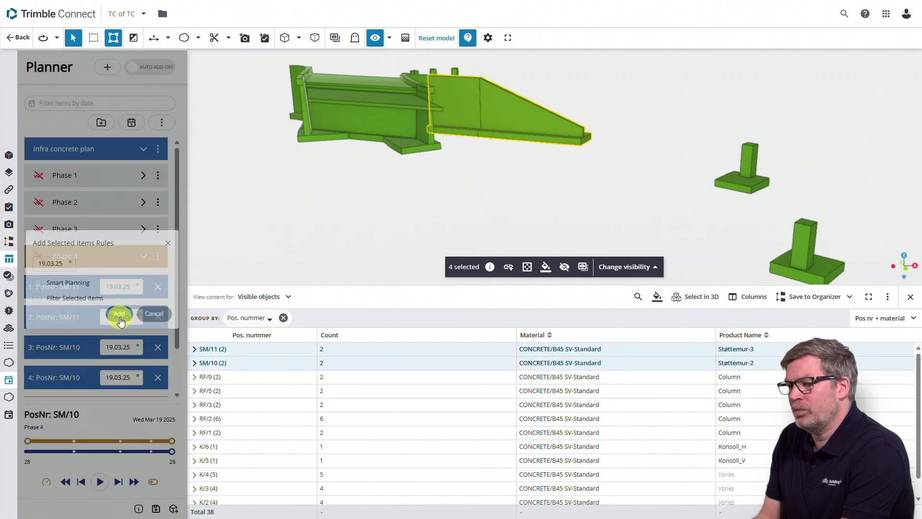
left_click(144, 255)
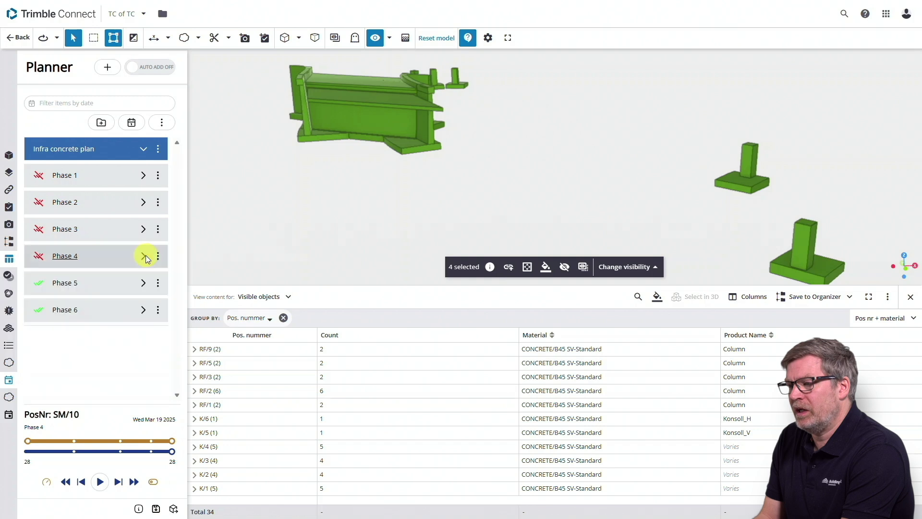
Step: Add the column elements RF/1, RF/2, RF/3, RF/5 and RF/9 to Phase 5, dated 19.03.25, and collapse the phase
left_click(121, 287)
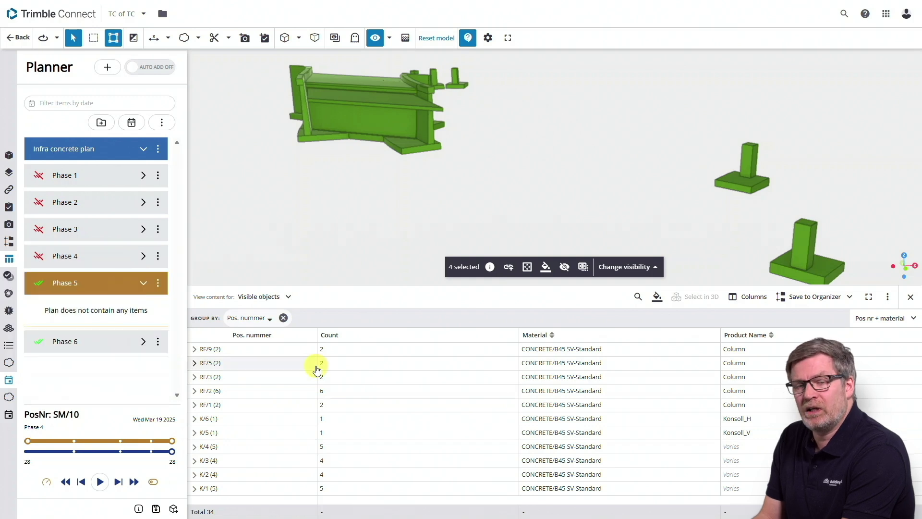
left_click(266, 410)
left_click(269, 349, "ctrl")
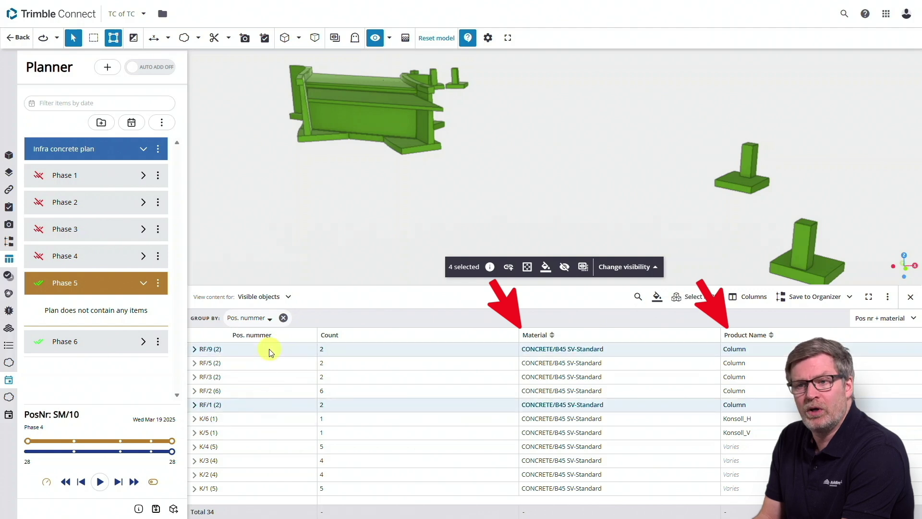
left_click(272, 364, "ctrl")
left_click(269, 378, "ctrl")
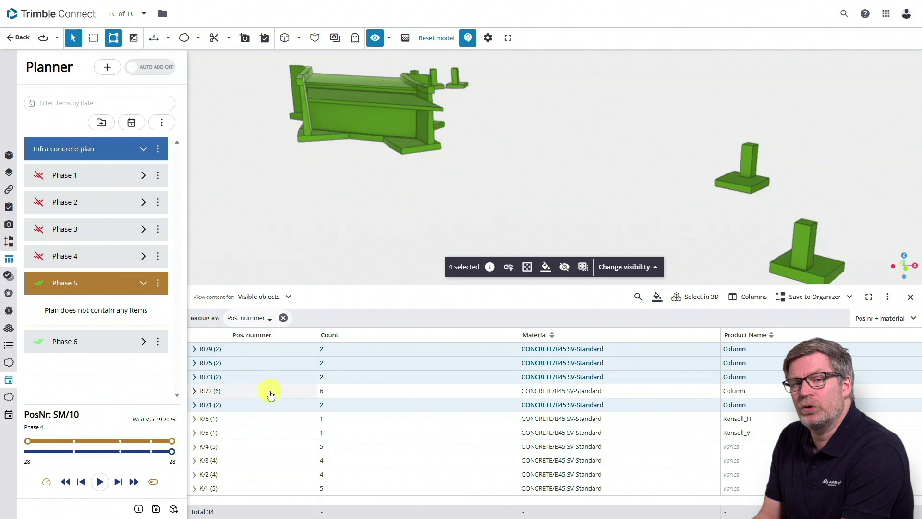
left_click(270, 392, "ctrl")
left_click(698, 296)
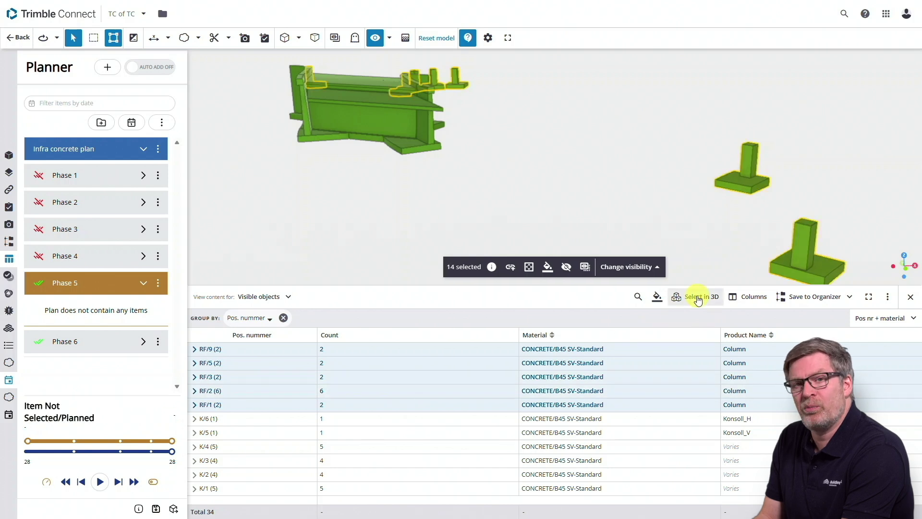
left_click(107, 68)
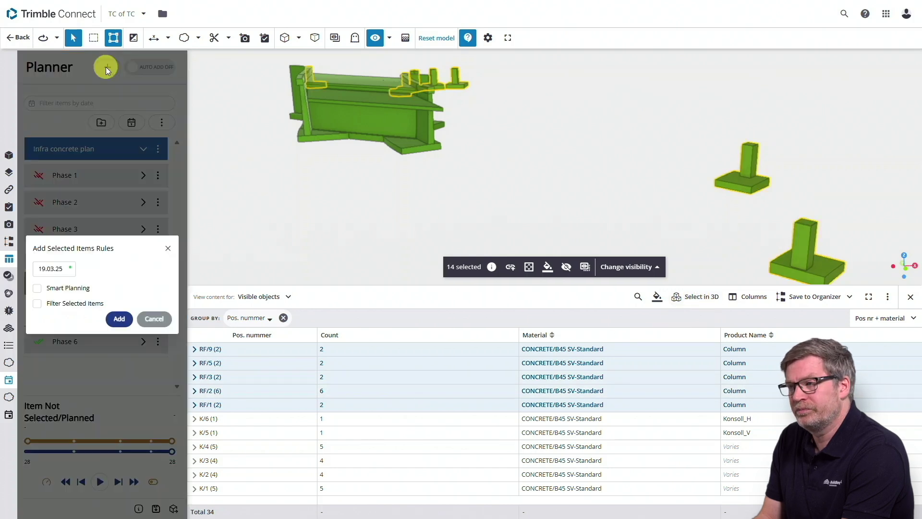
left_click(120, 318)
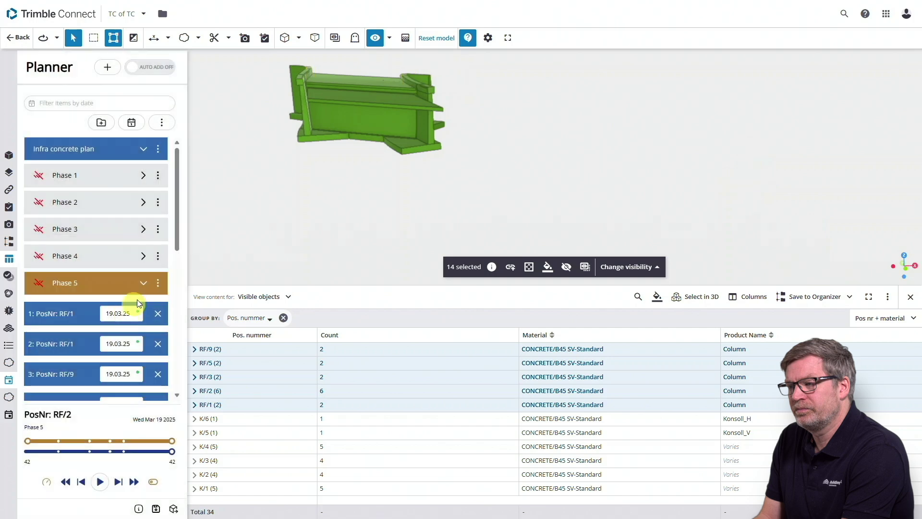
left_click(143, 283)
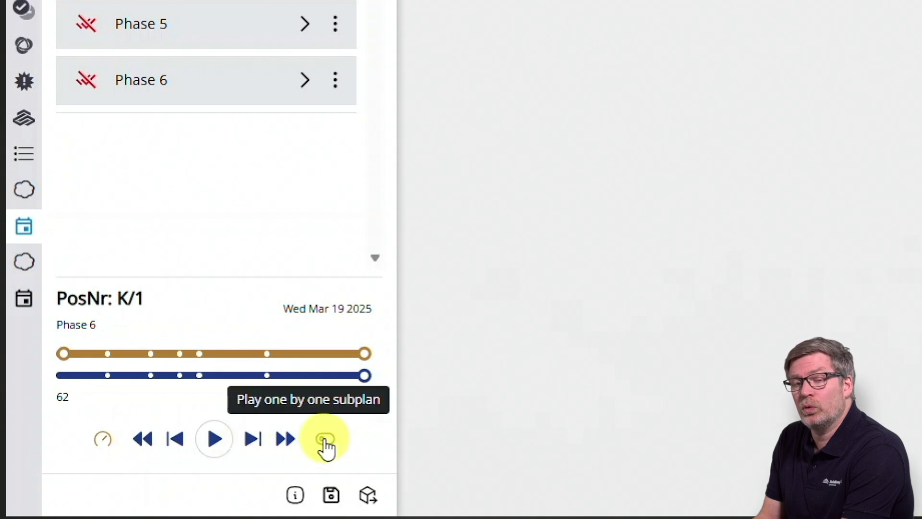
Step: Switch playback to one subplan at a time, play the Infra concrete plan from the start, and rewind it to 0
left_click(325, 444)
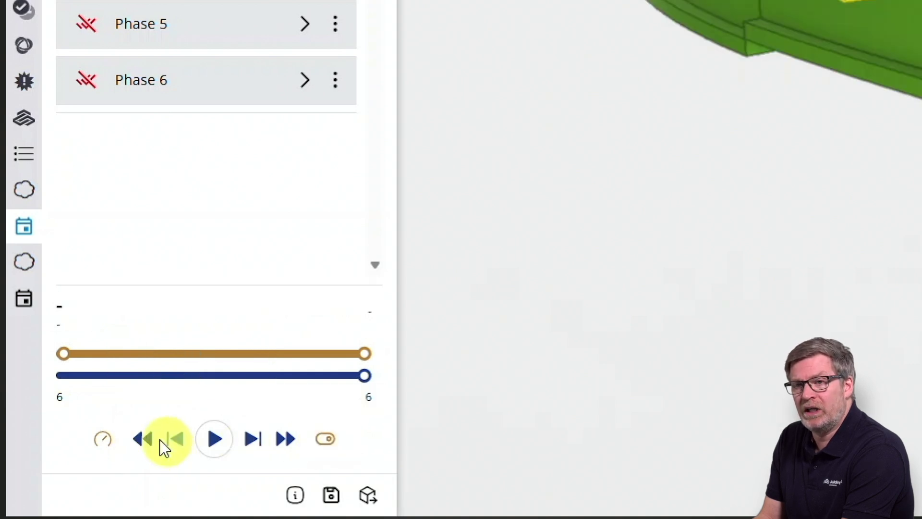
left_click(143, 439)
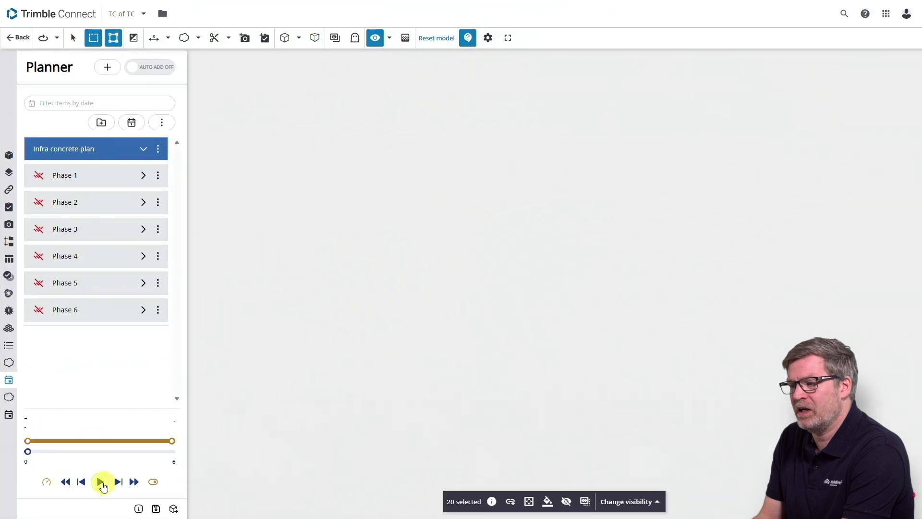
left_click(151, 462)
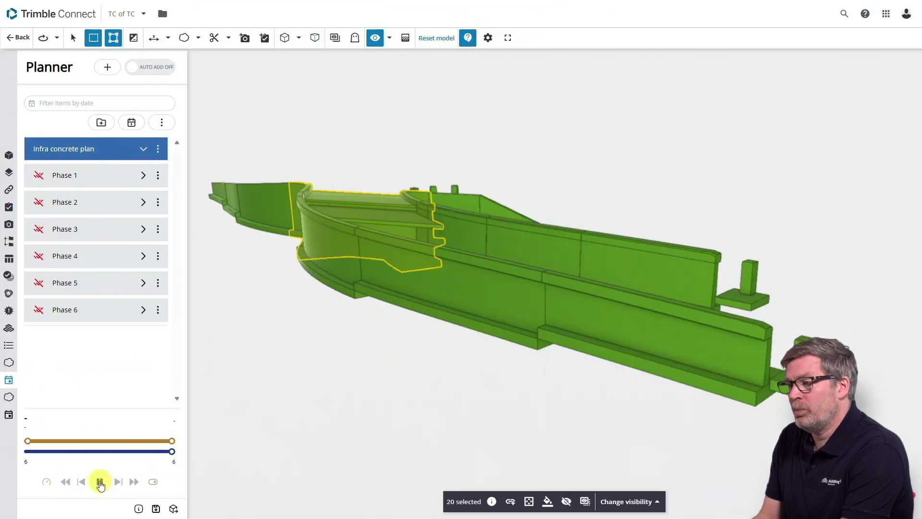
left_click_drag(172, 451, 28, 451)
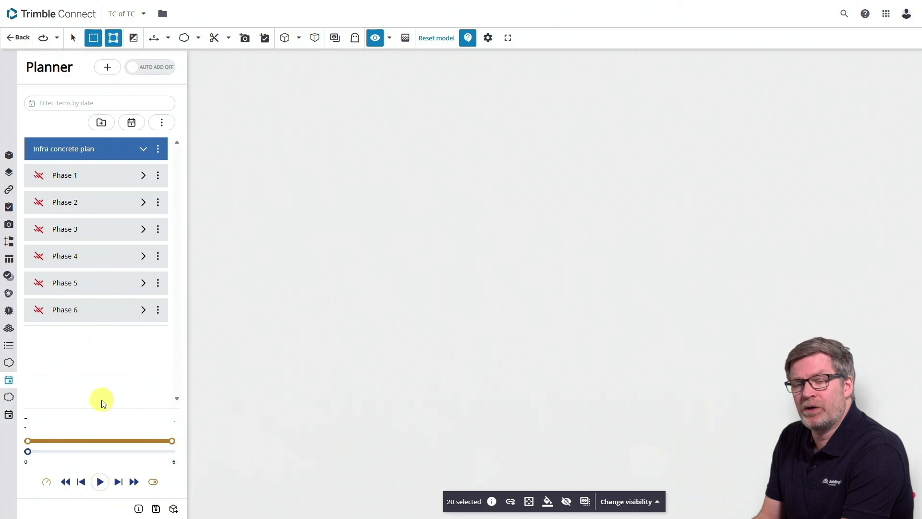
Step: Set the plan color of Phase 1 to teal #15aabf
left_click(159, 175)
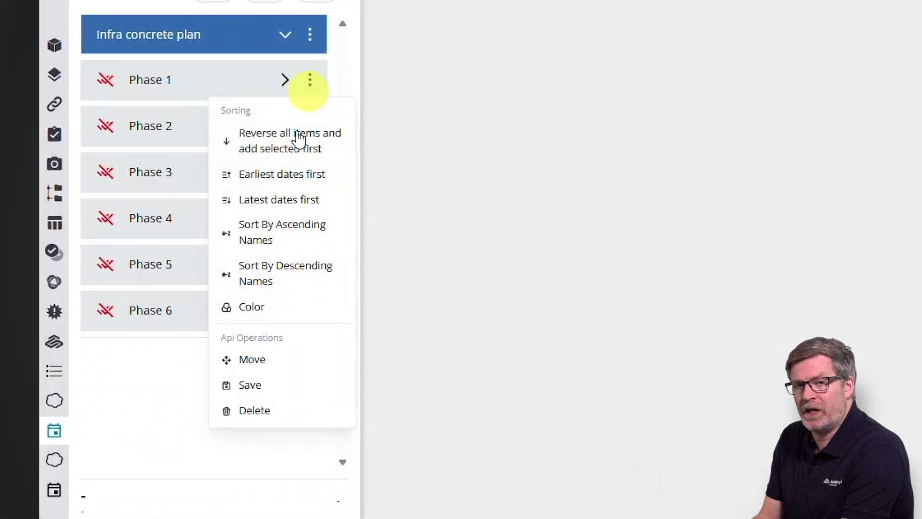
left_click(264, 311)
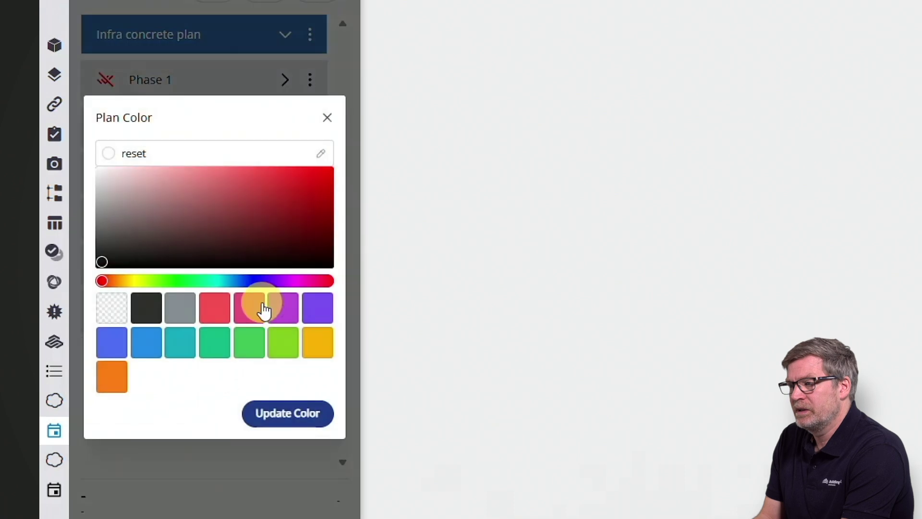
left_click(177, 343)
left_click(265, 413)
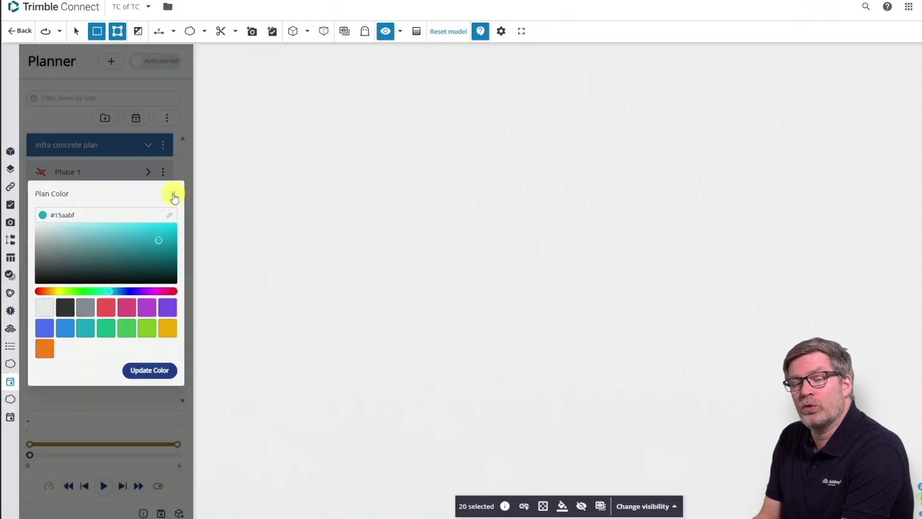
left_click(174, 197)
Step: Set the plan color of Phase 2 to the preset pink
left_click(162, 199)
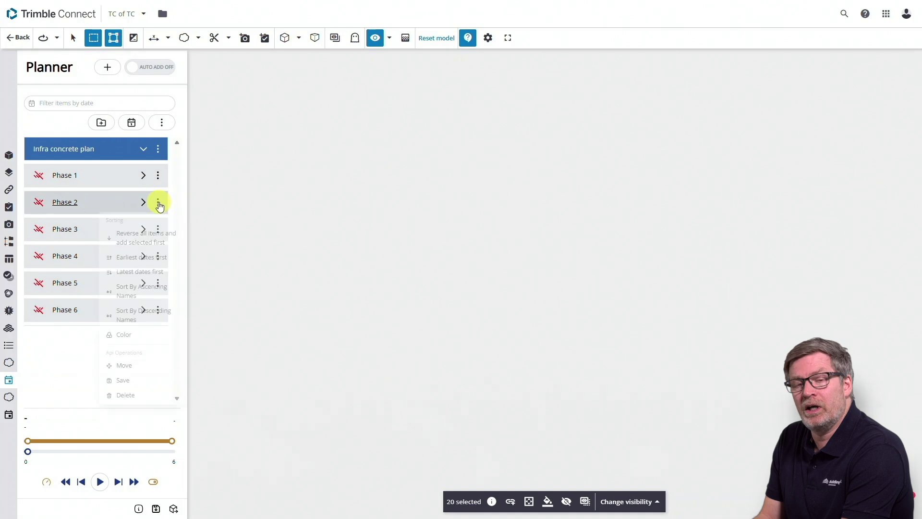
left_click(123, 335)
left_click(120, 312)
left_click(142, 368)
Step: Set the plan color of Phase 3 to the preset orange
left_click(157, 229)
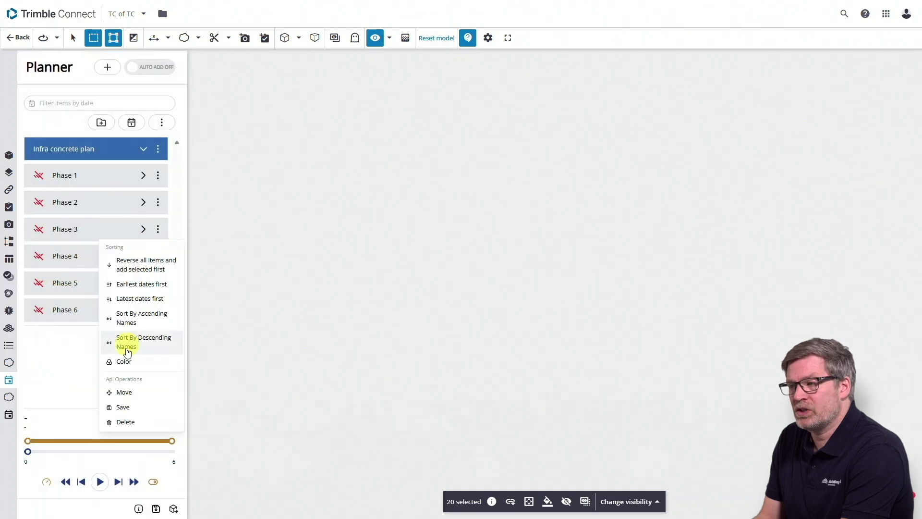
left_click(123, 360)
left_click(42, 348)
left_click(142, 369)
Step: Set the plan color of Phase 5 to gray #868e96
left_click(157, 283)
left_click(123, 415)
left_click(115, 250)
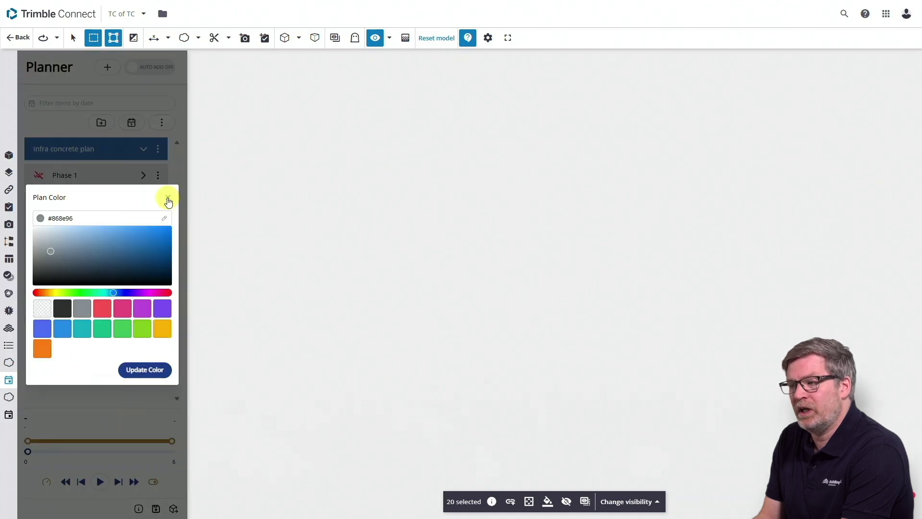
left_click(168, 197)
Step: Pick a plan color for Phase 6 and play the colored Infra concrete plan from the start
left_click(158, 309)
left_click(131, 414)
left_click(118, 254)
left_click(168, 197)
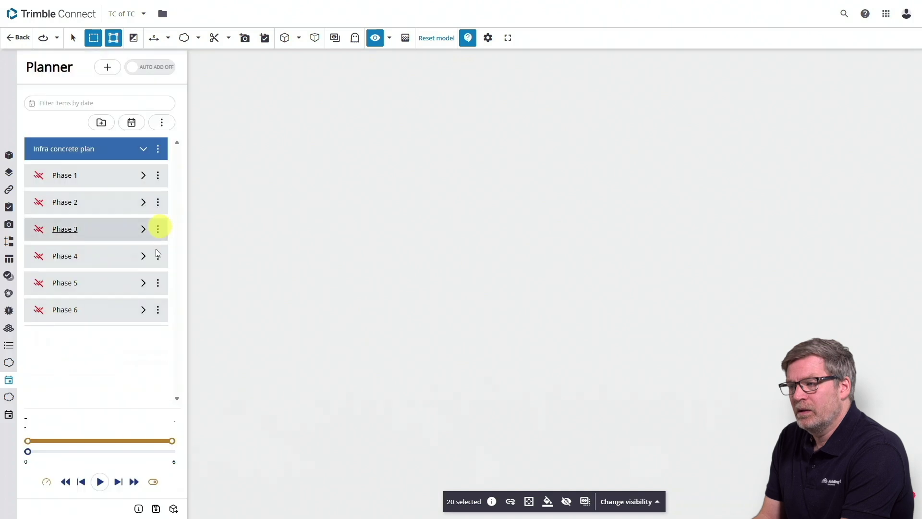
left_click(100, 482)
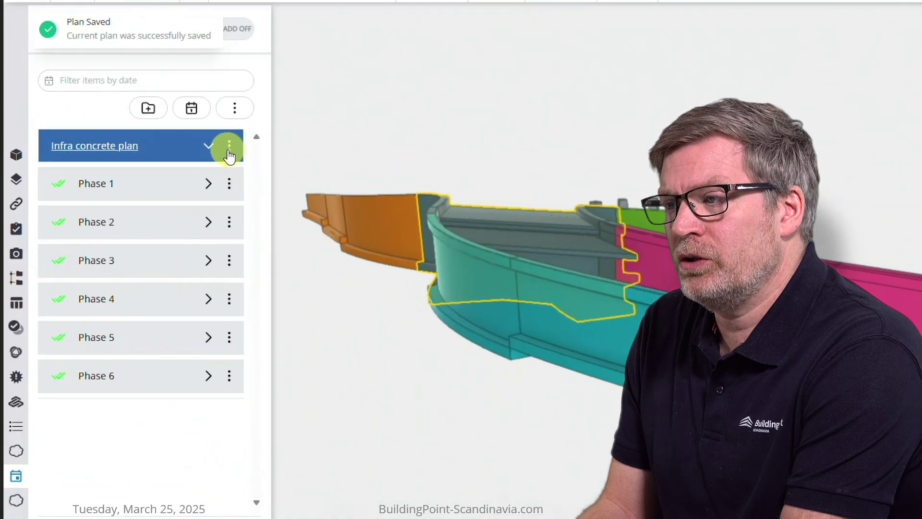
Step: Grant the BIM gruppen group the Edit role on the Infra concrete plan
left_click(156, 149)
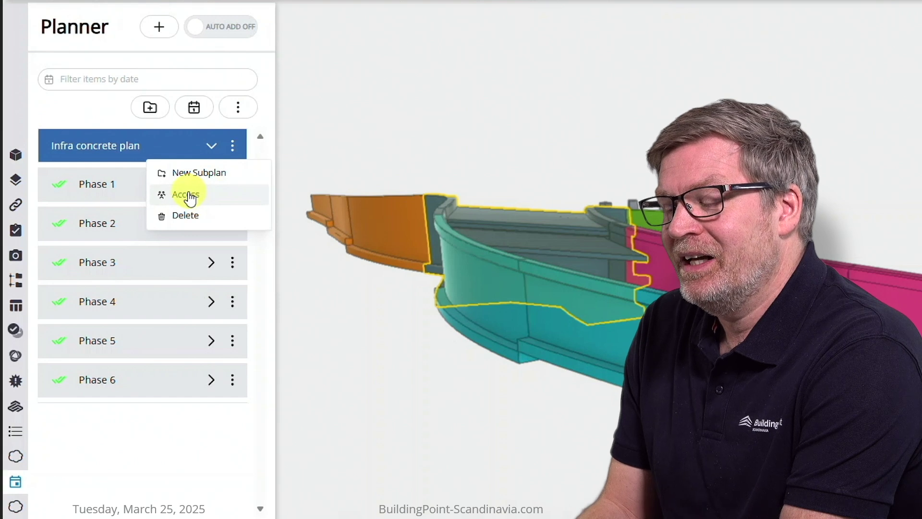
left_click(189, 194)
left_click(146, 350)
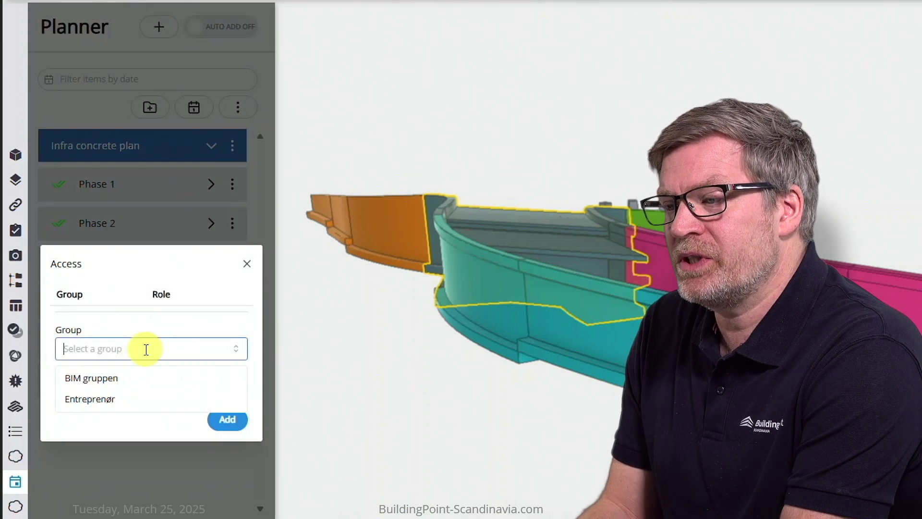
left_click(128, 378)
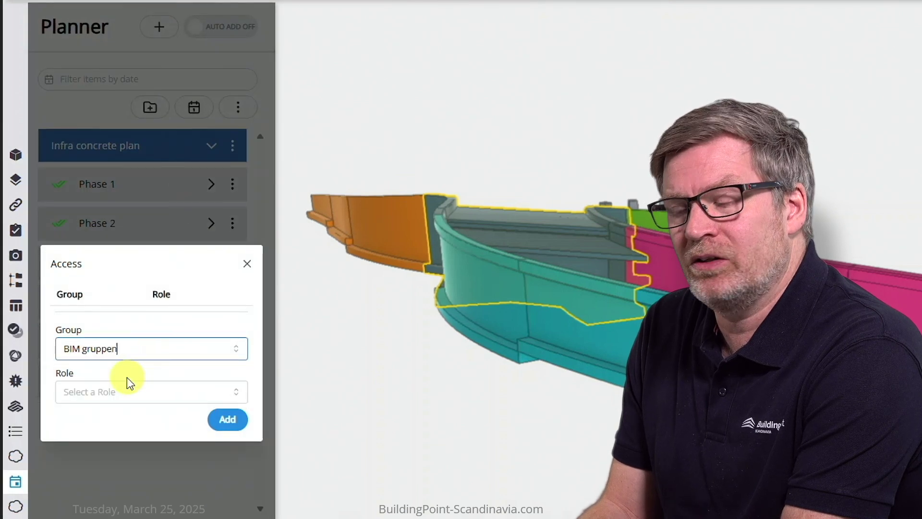
left_click(138, 397)
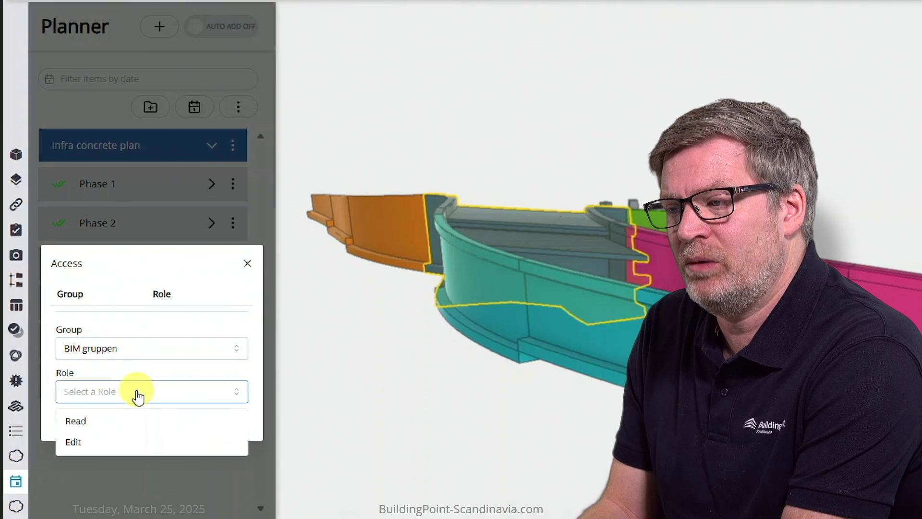
left_click(128, 441)
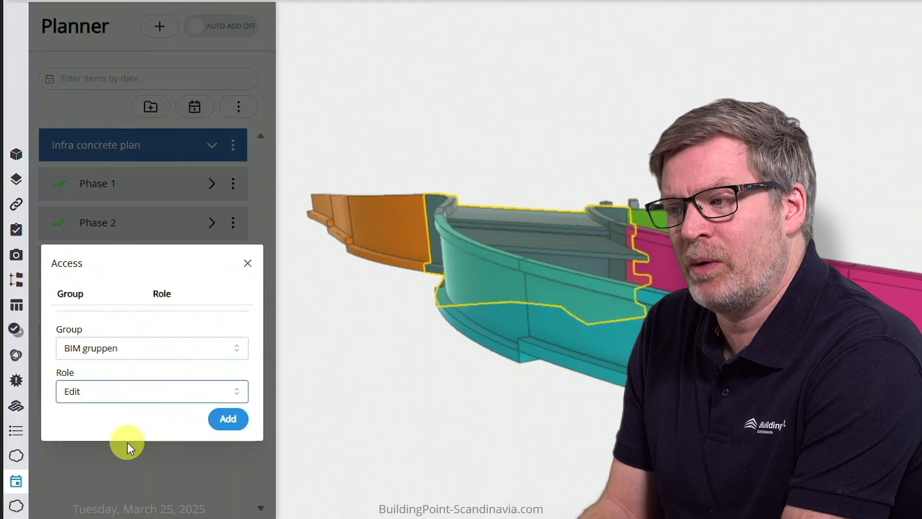
left_click(224, 422)
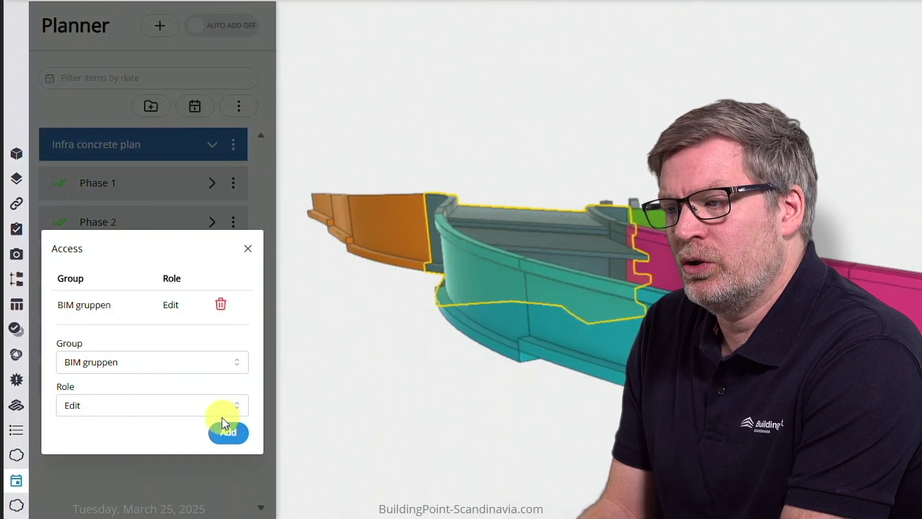
Step: Grant the Entreprenør group the Read role on the Infra concrete plan
left_click(218, 361)
left_click(176, 411)
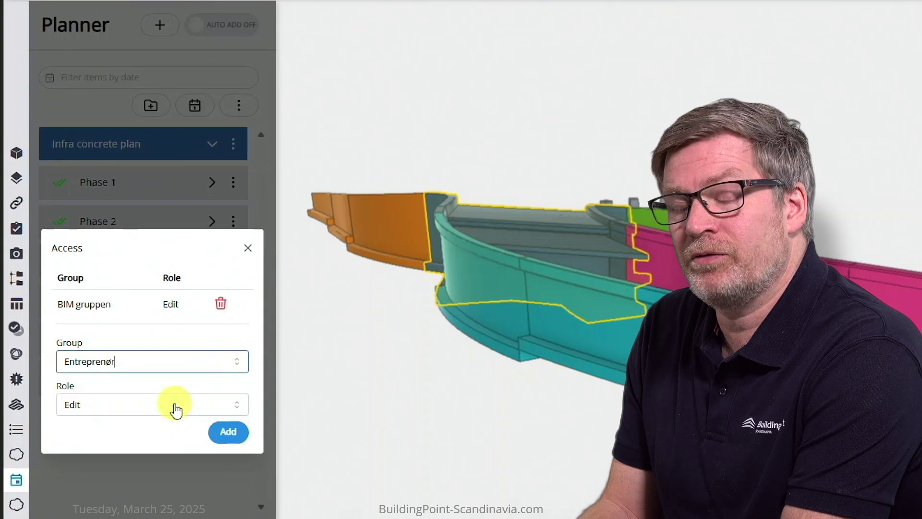
left_click(176, 410)
left_click(154, 433)
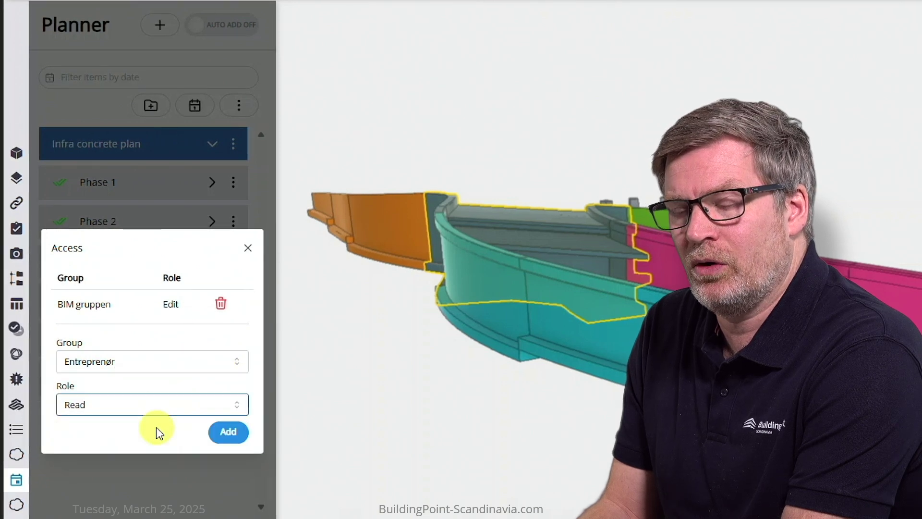
left_click(220, 432)
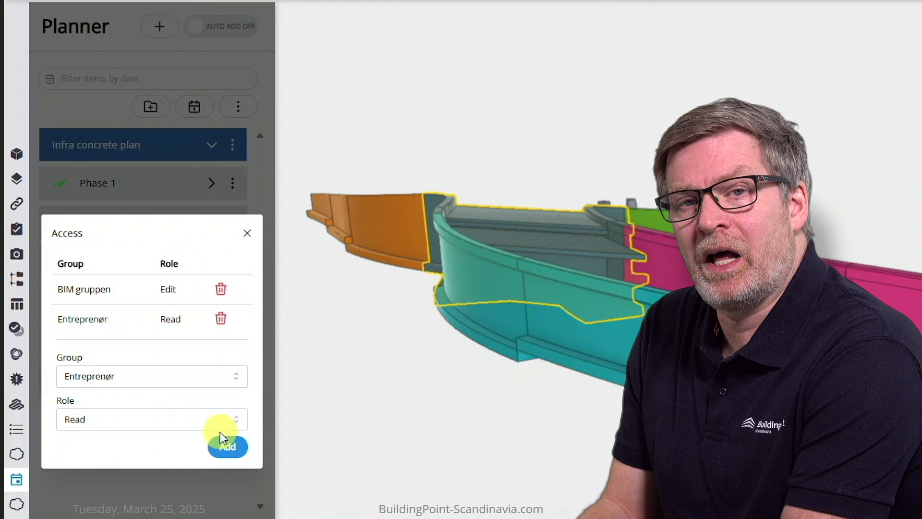